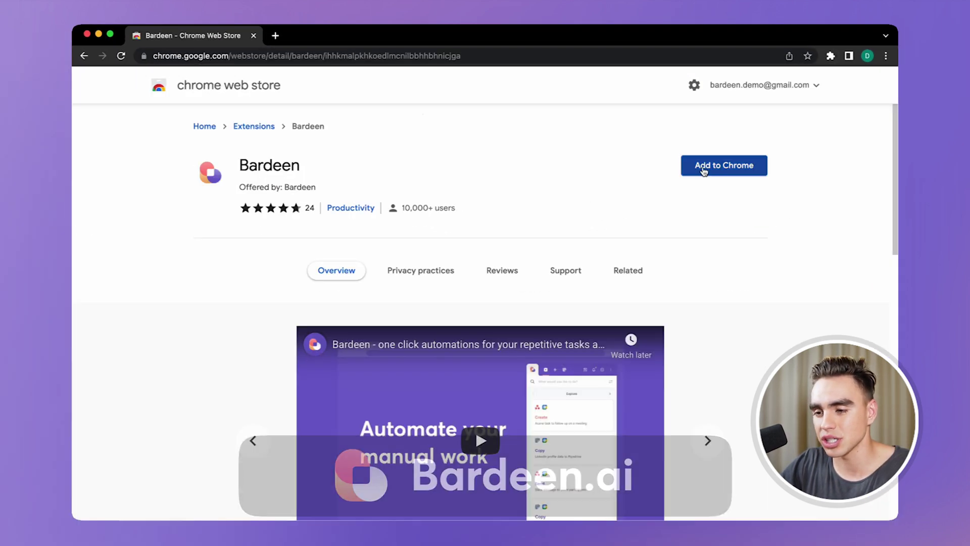
Step: Add the Bardeen extension to Chrome from its Web Store listing and confirm the install
left_click(706, 167)
left_click(571, 329)
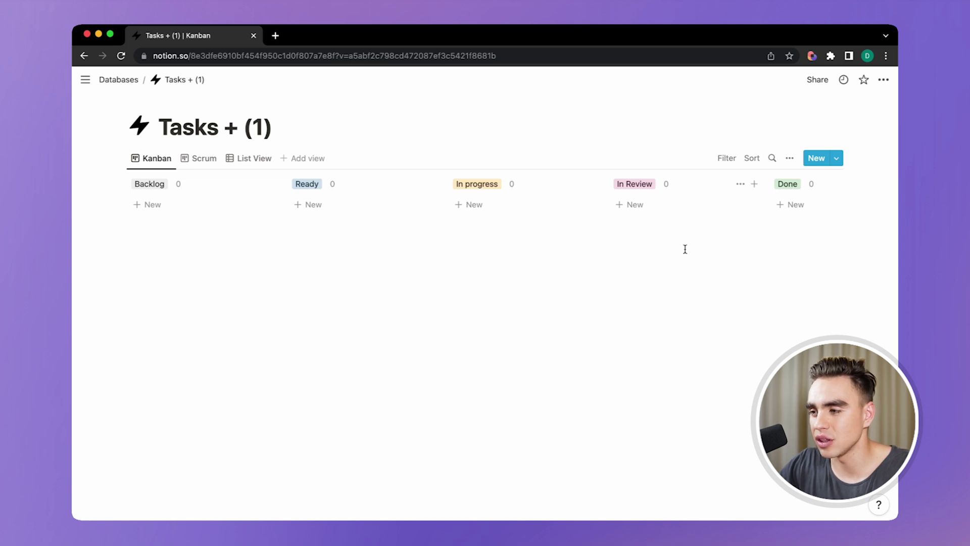
Step: Verify the Bardeen integration has edit access to Tasks + (1), then show My Playbooks
left_click(818, 79)
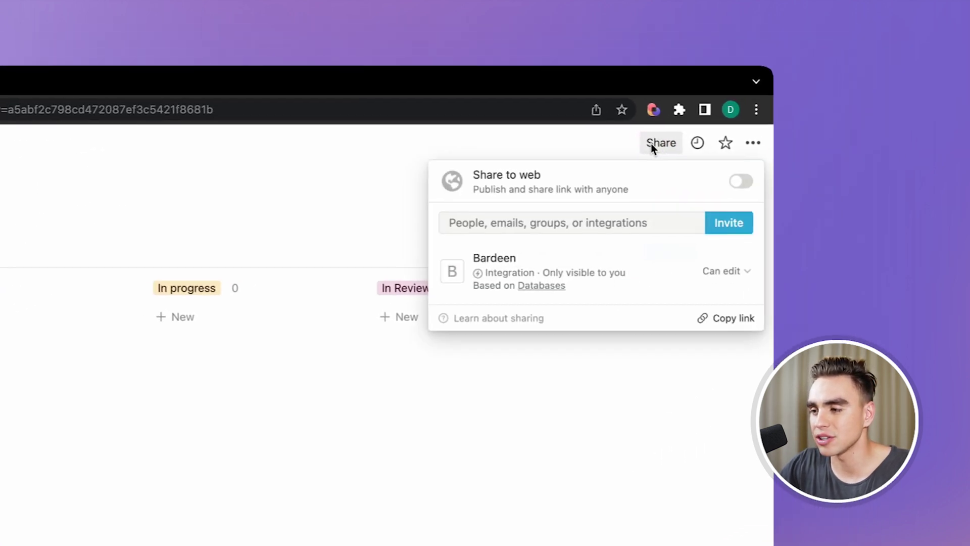
left_click(645, 113)
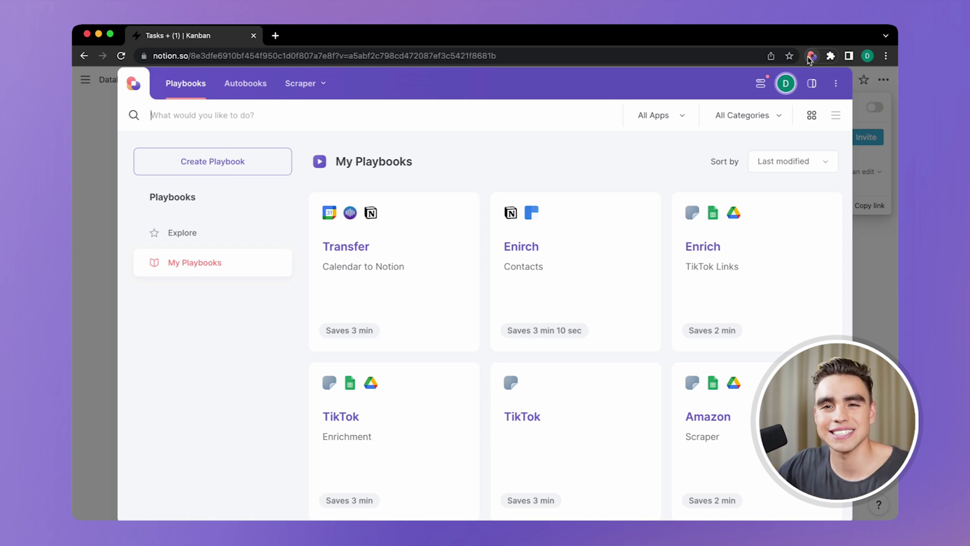
Step: Create a new playbook whose first action is Jira's Find Jira Issues
left_click(265, 161)
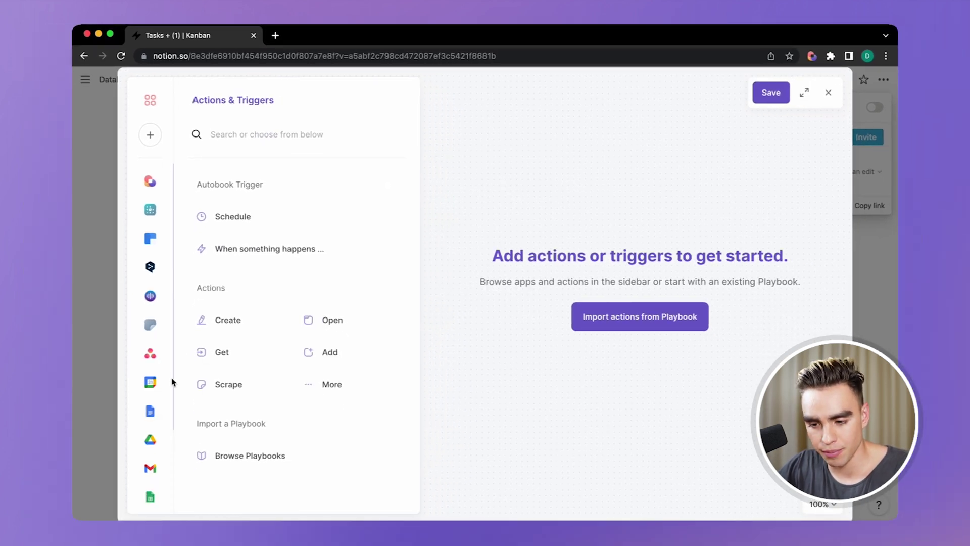
scroll(163, 410, "down", 4)
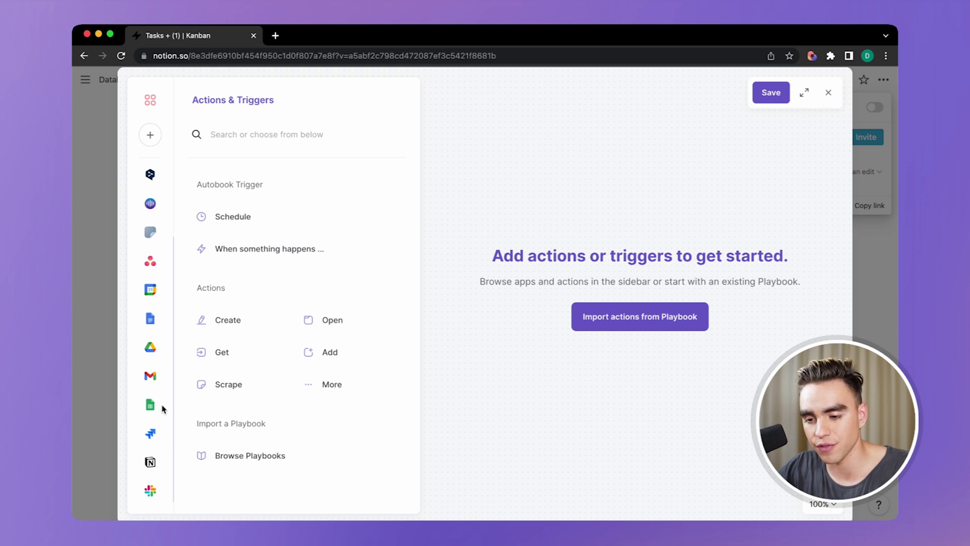
left_click(150, 433)
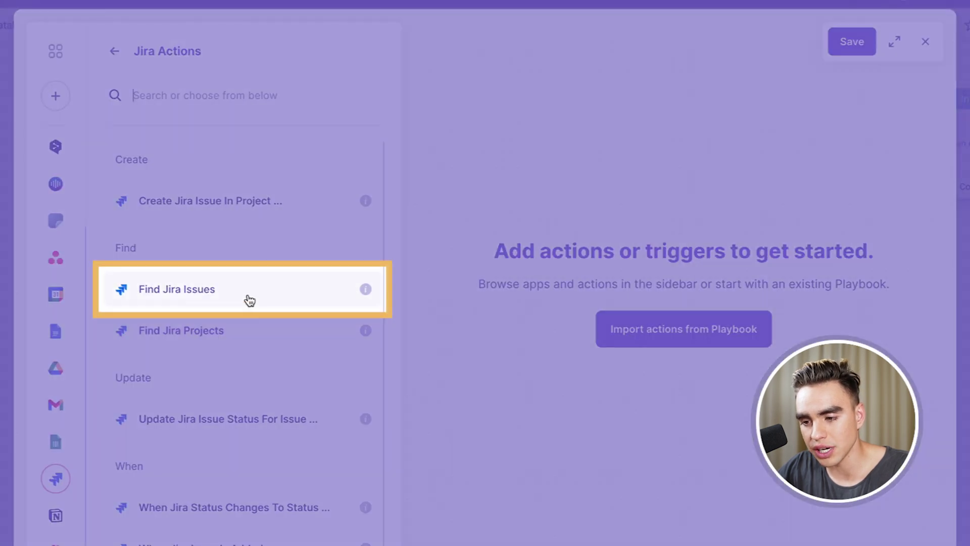
left_click(244, 301)
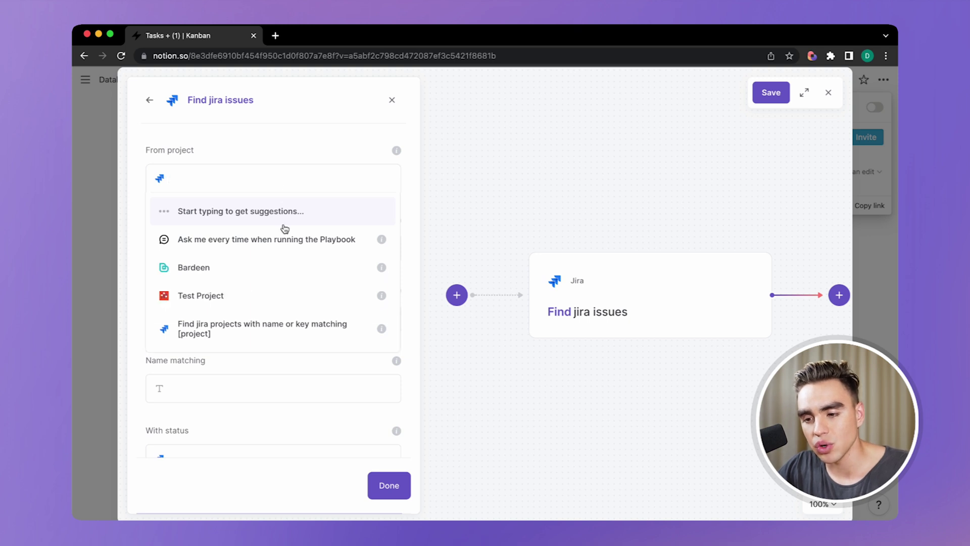
Step: Set Find jira issues to search Test Project, leaving the assignee, issue type and status filters blank
left_click(305, 293)
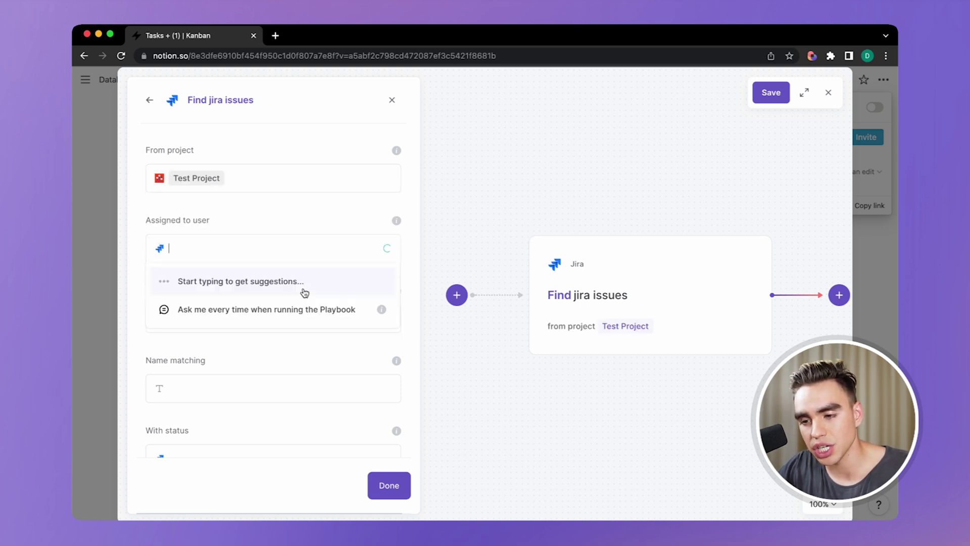
left_click(328, 210)
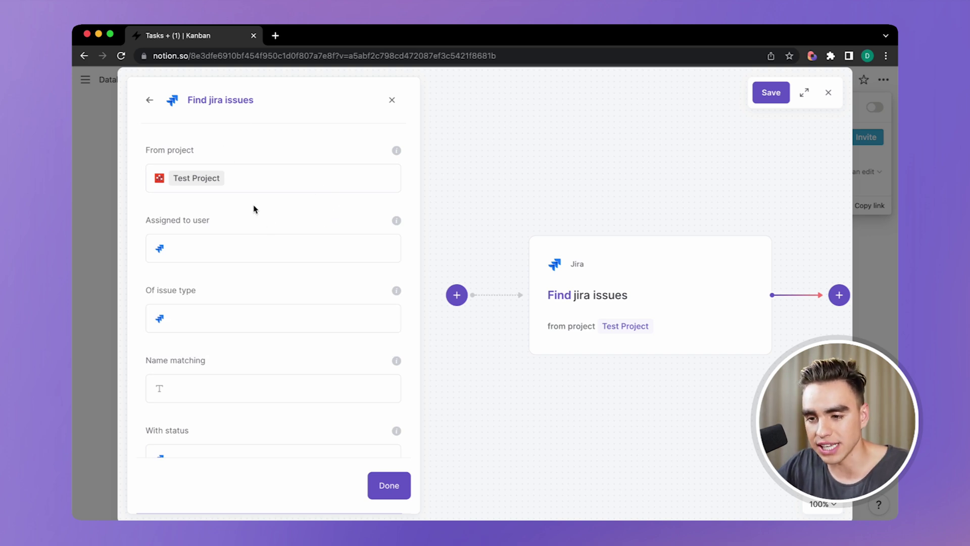
left_click(294, 252)
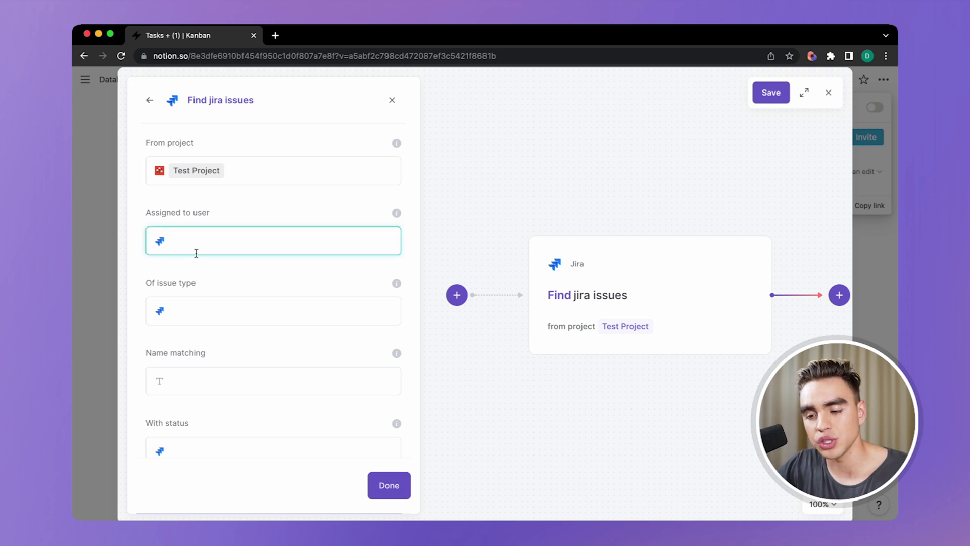
scroll(197, 253, "down", 1)
left_click(250, 284)
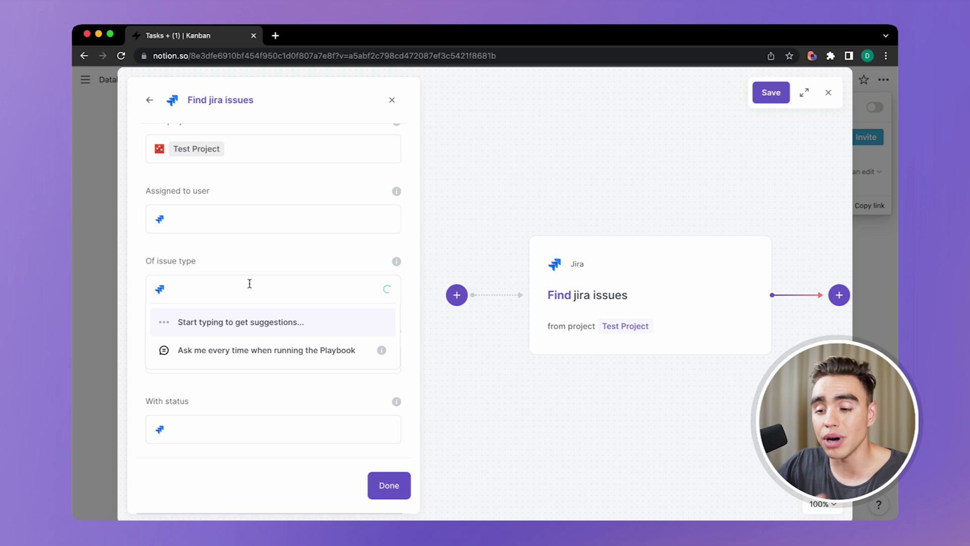
left_click(287, 252)
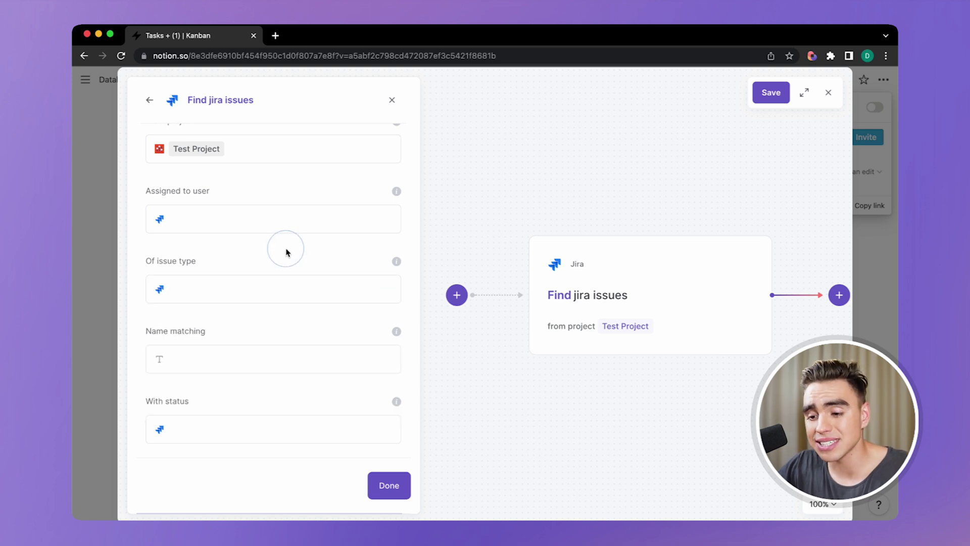
left_click(228, 438)
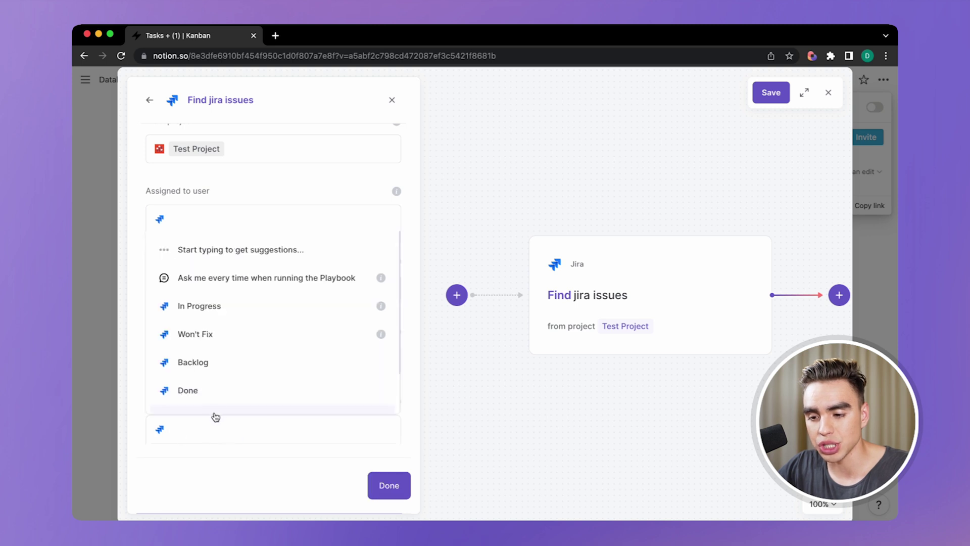
scroll(251, 348, "down", 2)
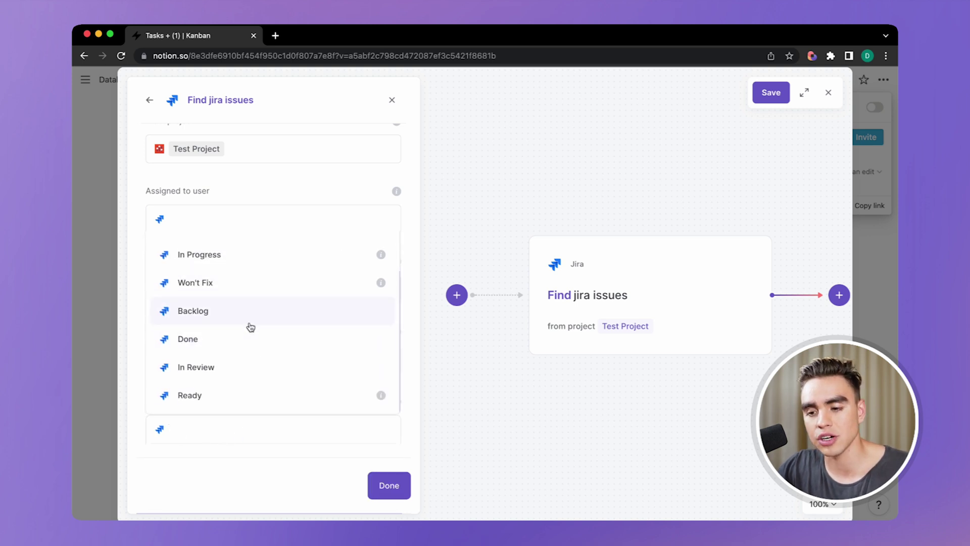
left_click(408, 324)
scroll(298, 242, "up", 1)
left_click(297, 238)
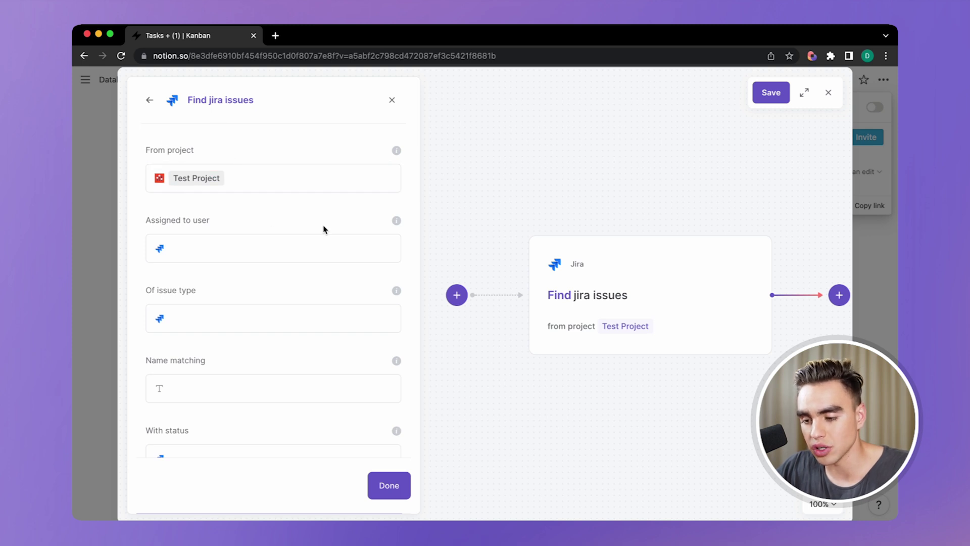
left_click(391, 476)
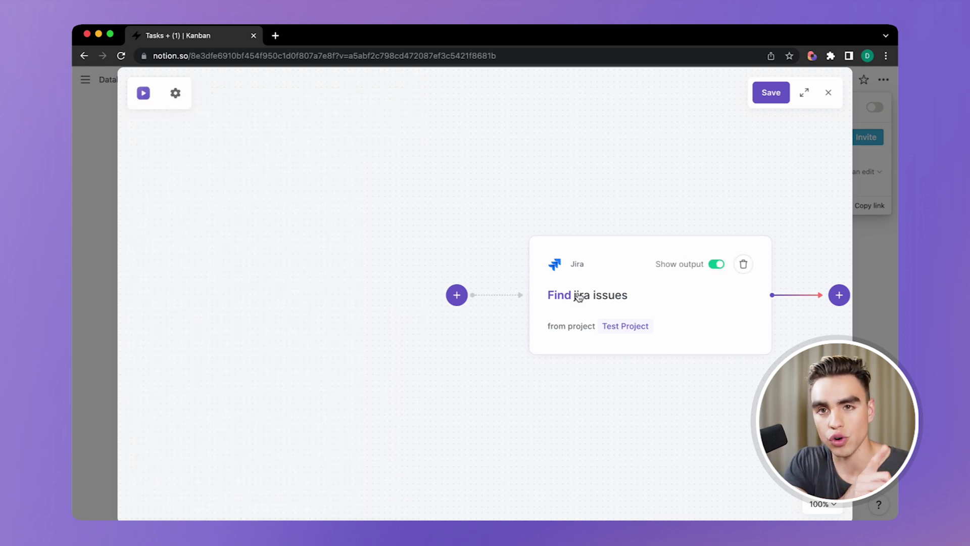
Step: Add a Notion 'Add Notion Page To Database' action after the Jira step
left_click(641, 295)
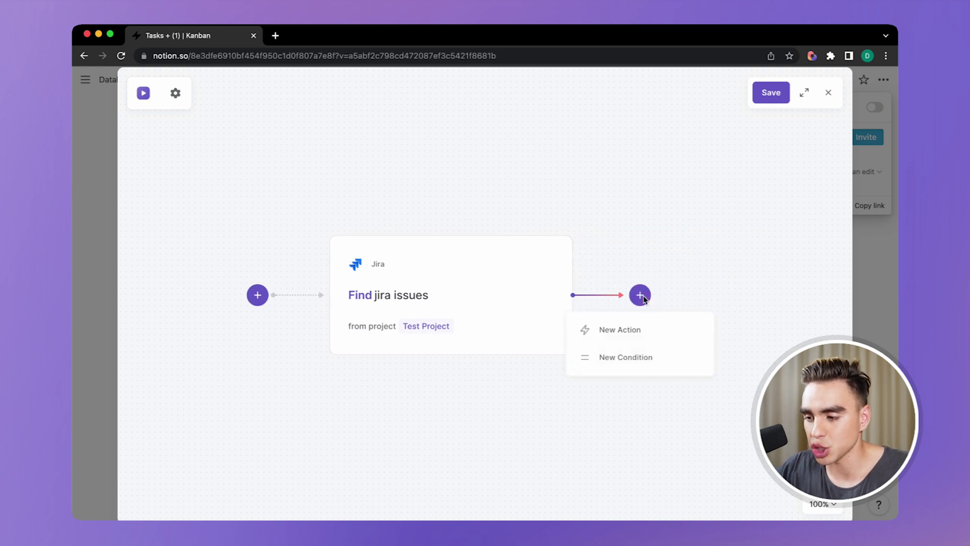
left_click(652, 332)
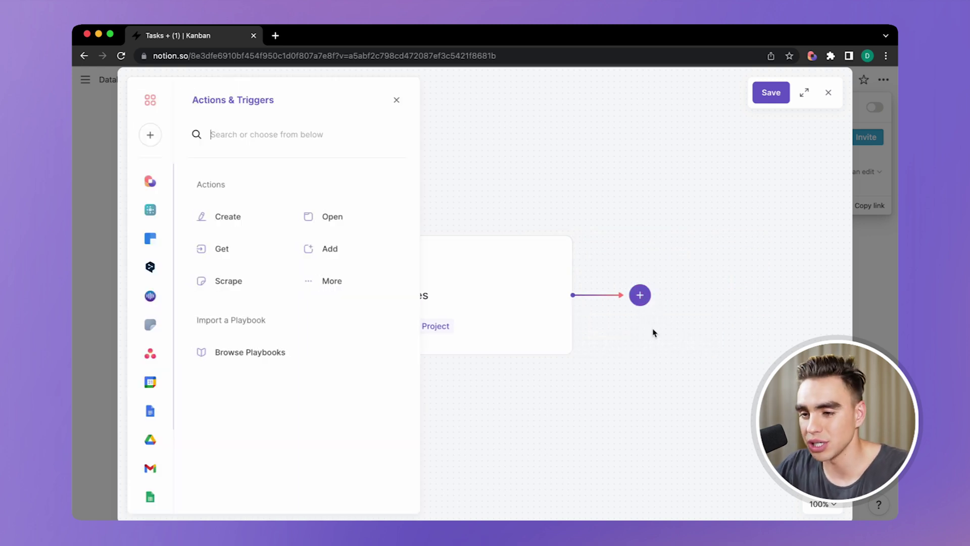
scroll(164, 390, "down", 3)
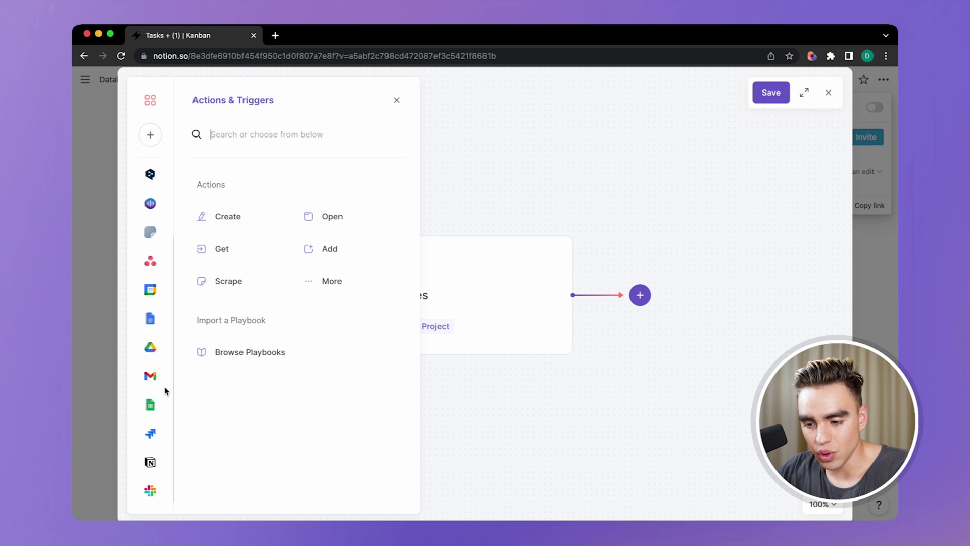
left_click(150, 462)
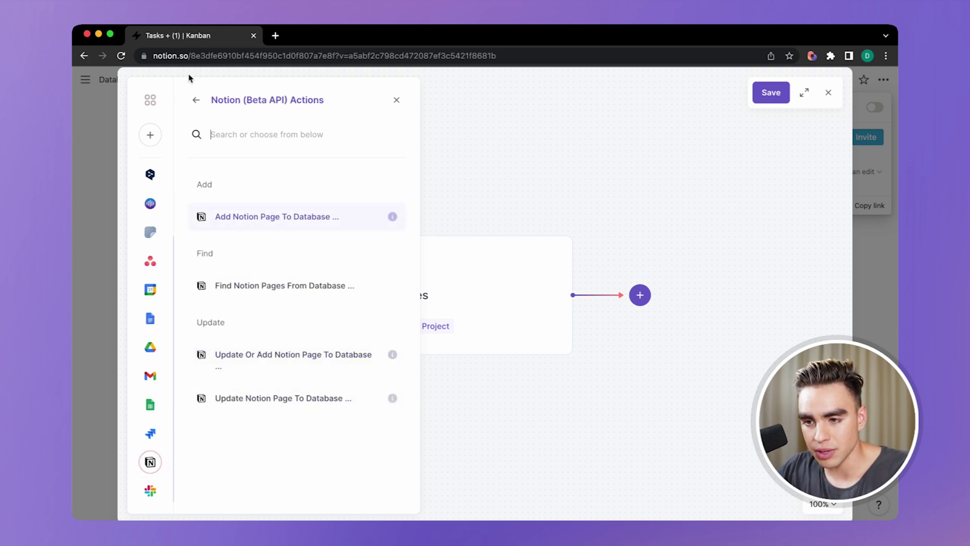
left_click(281, 218)
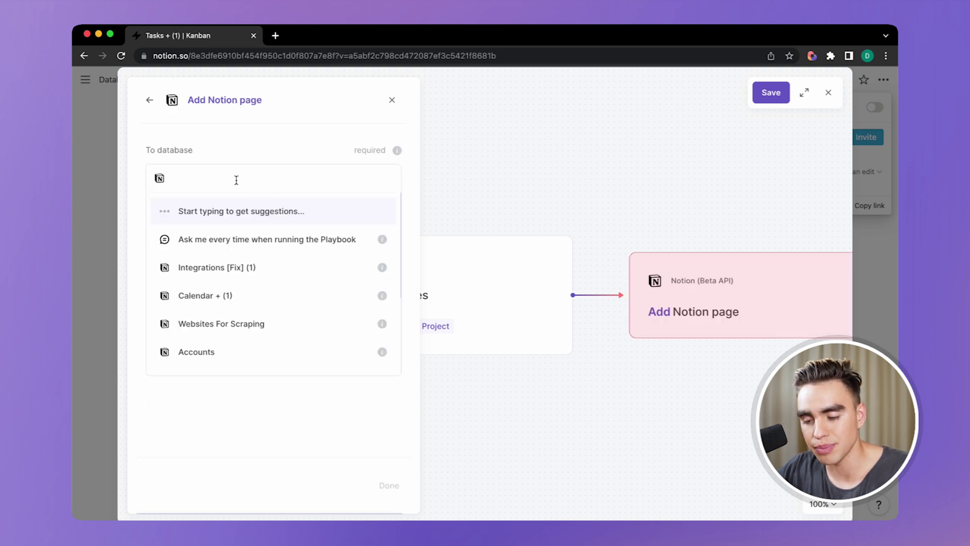
scroll(263, 302, "down", 5)
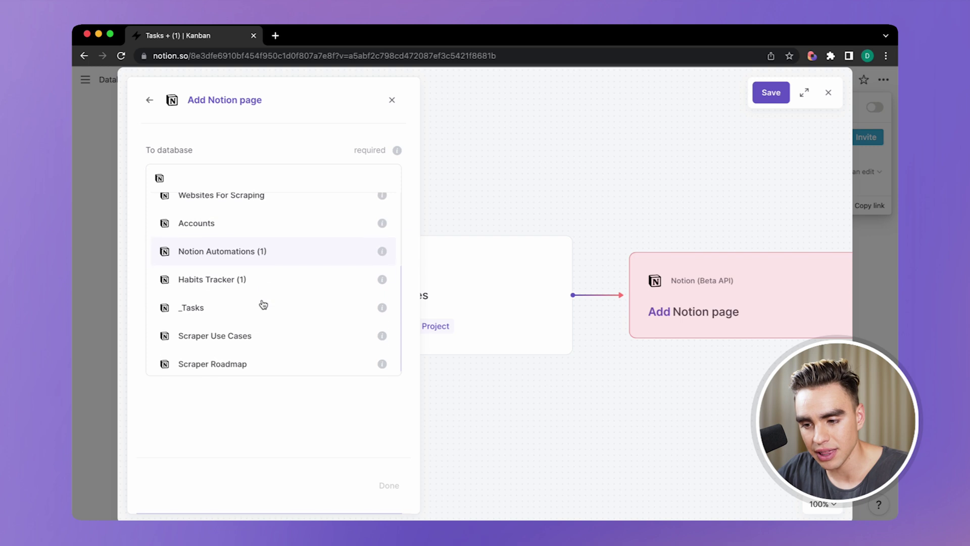
scroll(262, 303, "up", 2)
Step: Target the Tasks + (1) database and map the Jira Summary into the Task column
type("Tasks")
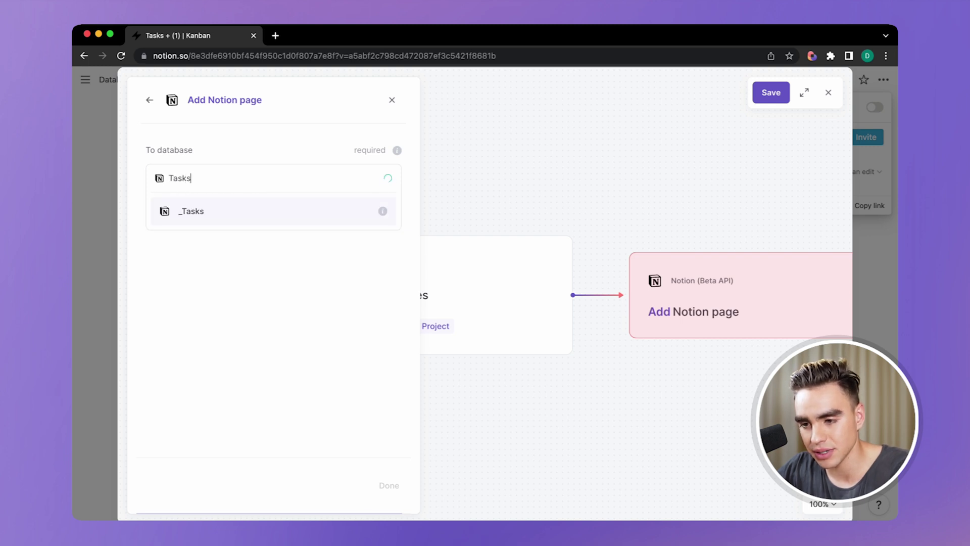
left_click(219, 242)
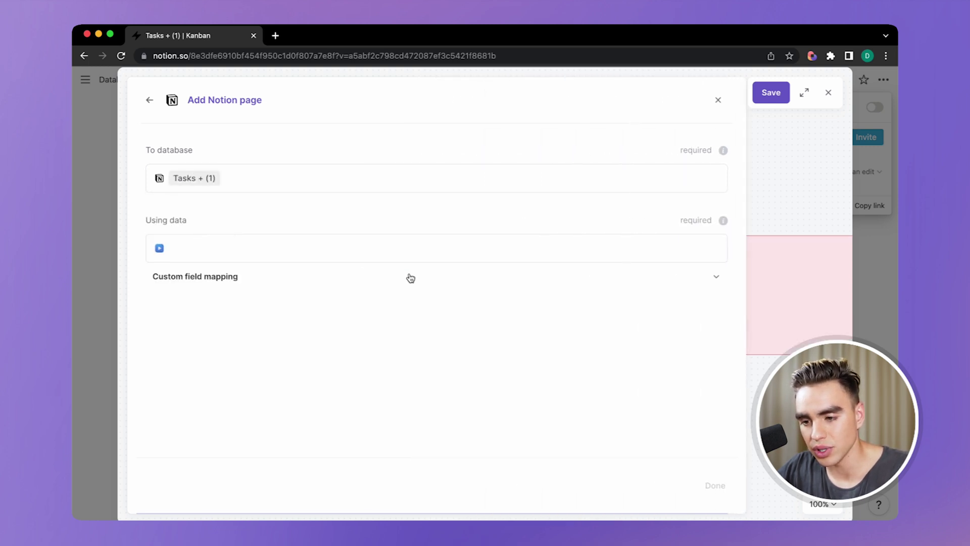
left_click(368, 279)
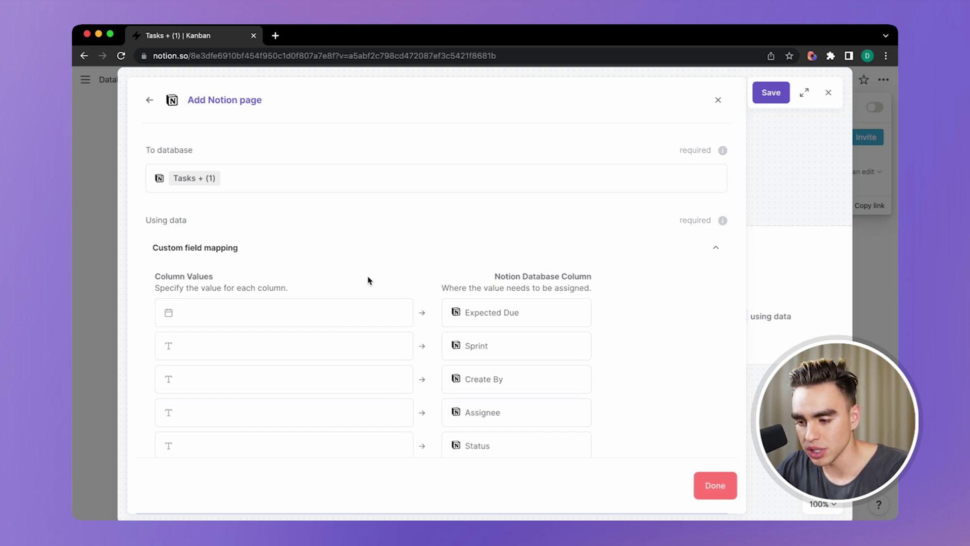
scroll(369, 280, "down", 3)
left_click(369, 418)
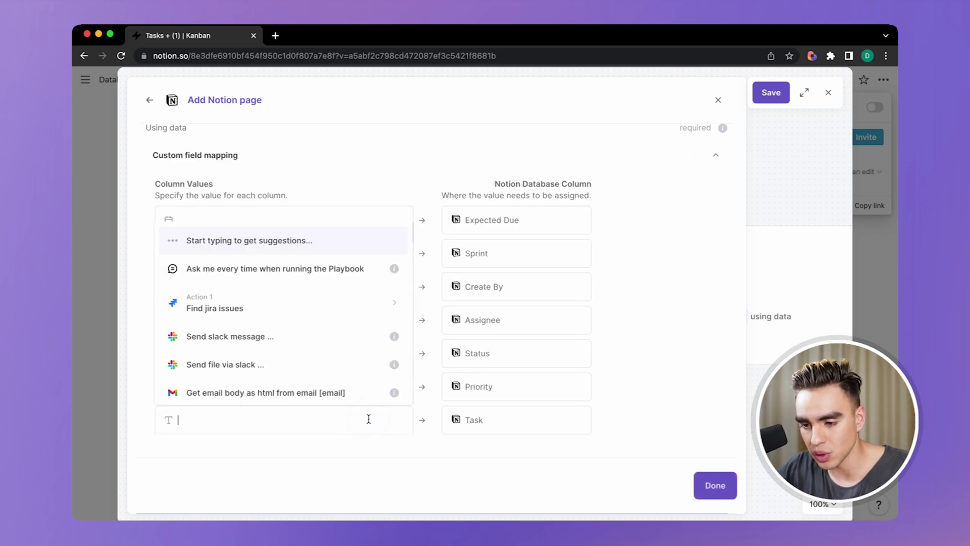
left_click(302, 314)
scroll(320, 332, "down", 3)
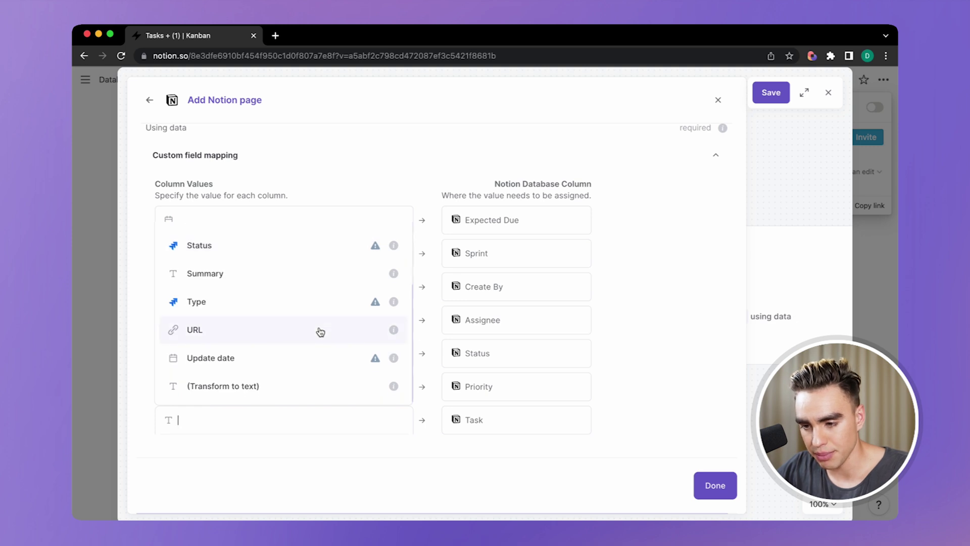
scroll(321, 332, "up", 3)
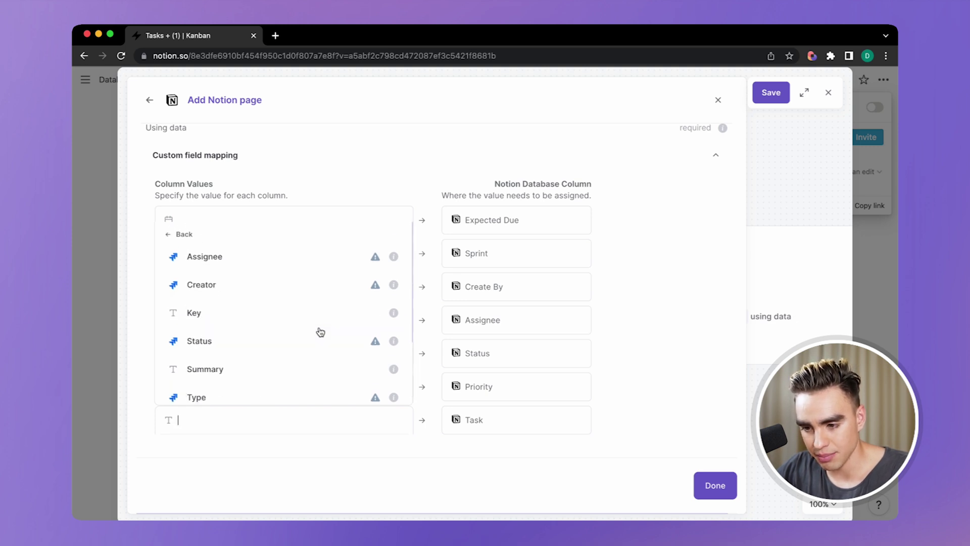
scroll(320, 331, "down", 3)
left_click(282, 283)
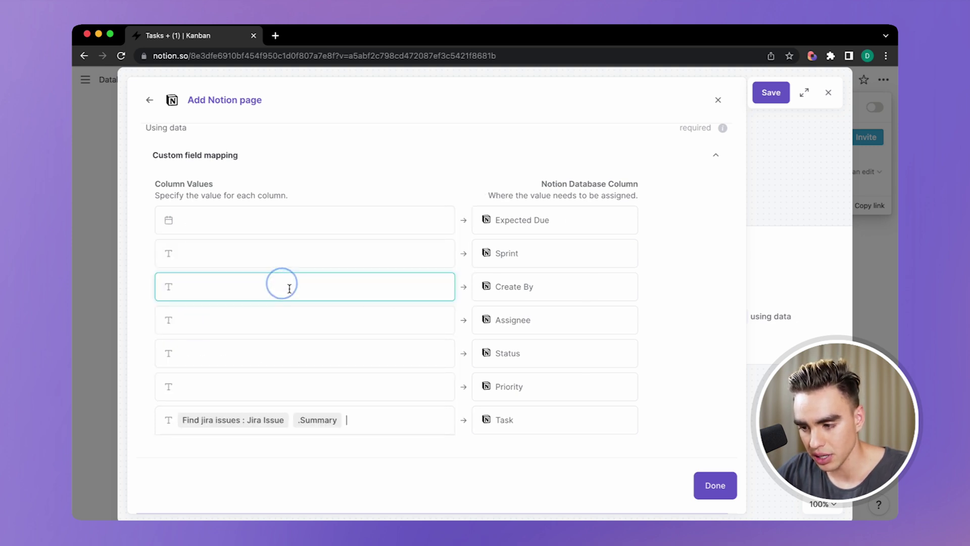
Step: Leave Priority unmapped and map Jira Status into the Status column, accepting the datatype conversion
left_click(338, 382)
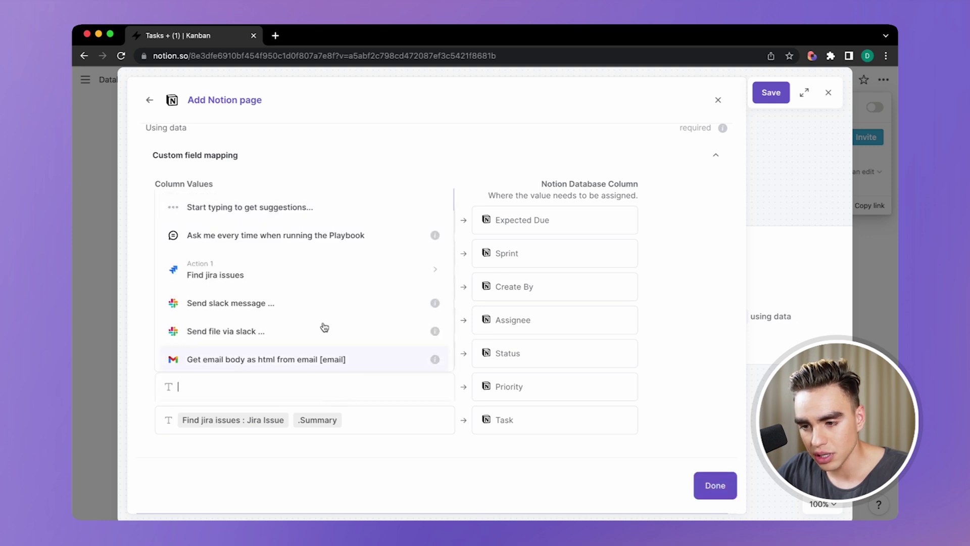
left_click(294, 275)
scroll(354, 302, "down", 2)
scroll(355, 302, "up", 2)
scroll(355, 302, "down", 3)
scroll(354, 302, "up", 1)
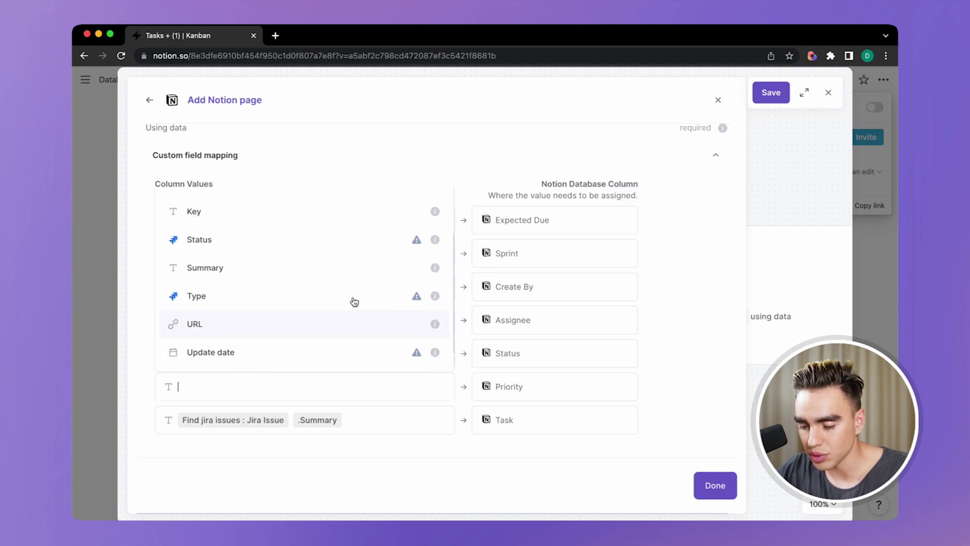
left_click(687, 365)
left_click(258, 352)
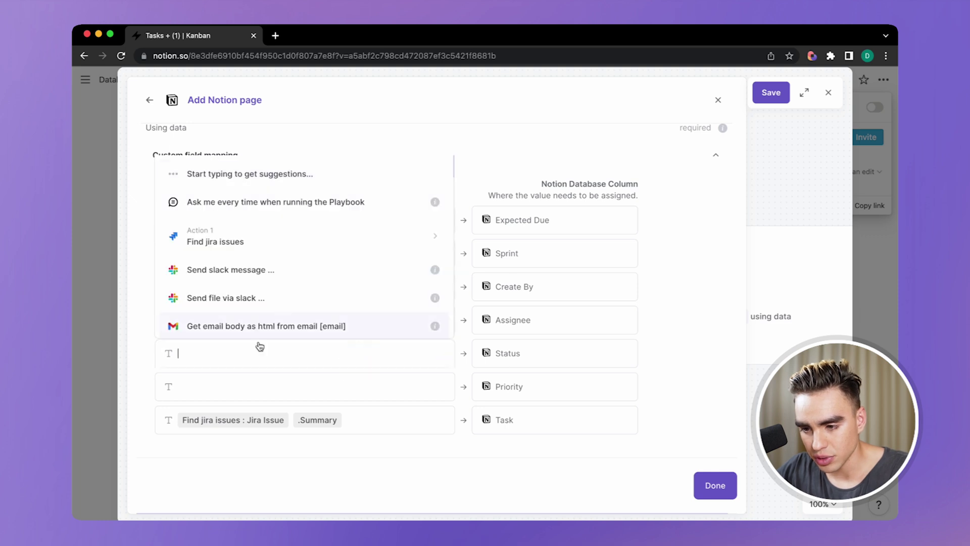
left_click(266, 254)
left_click(295, 269)
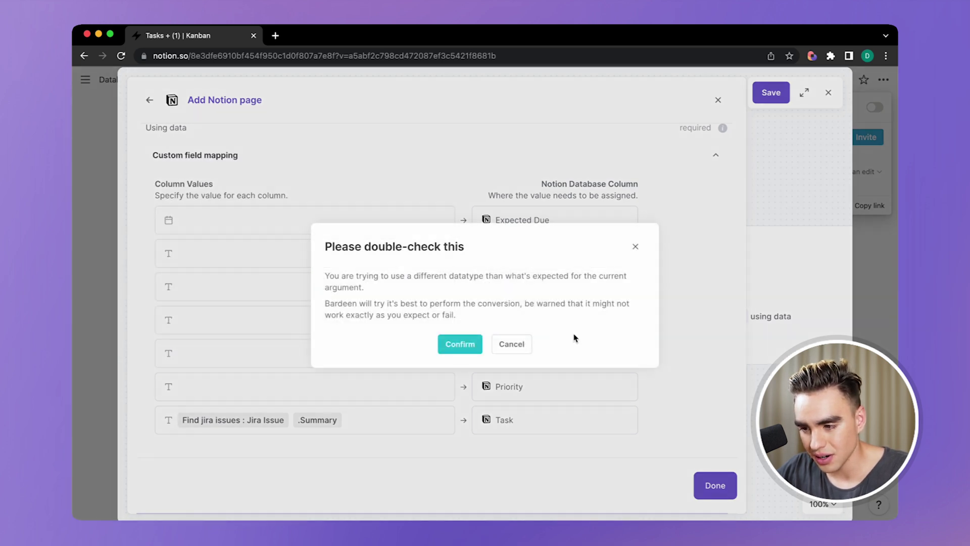
left_click(467, 344)
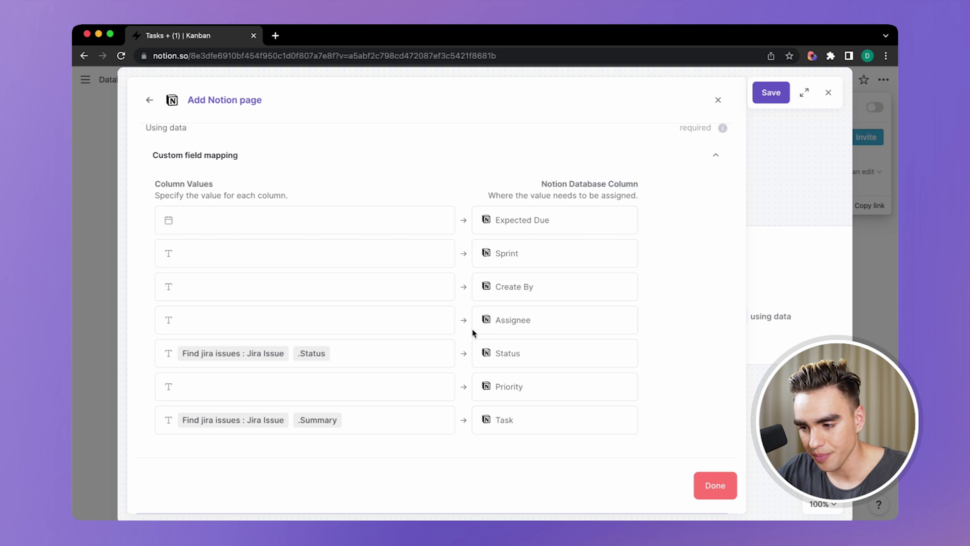
scroll(473, 331, "up", 1)
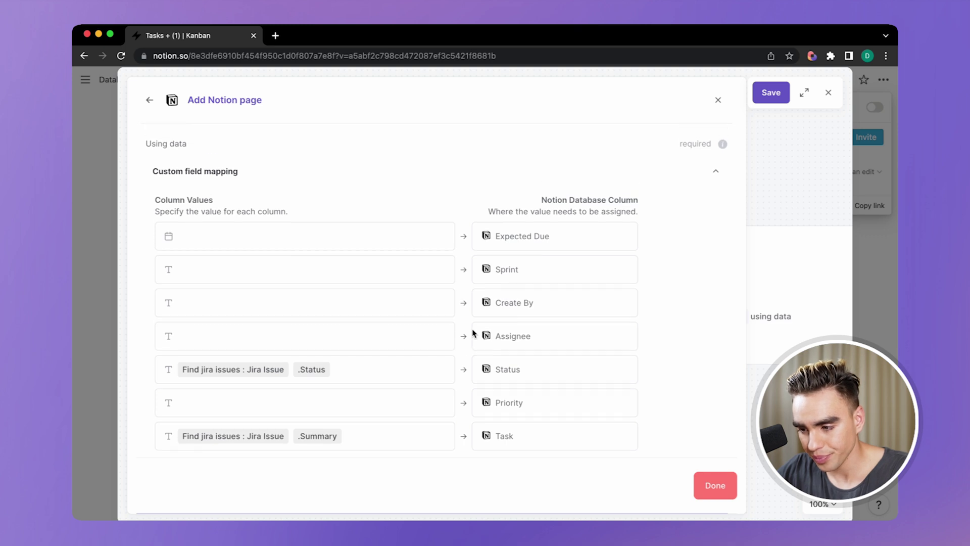
Step: Map Jira Assignee into the Assignee column, accept the conversion warning, and finish the mapping
left_click(427, 331)
left_click(314, 233)
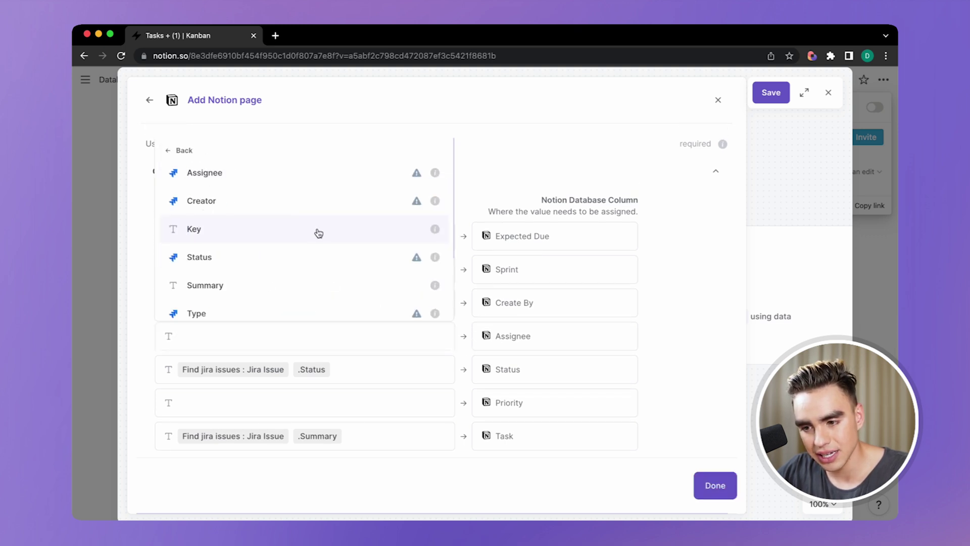
scroll(325, 242, "down", 3)
scroll(326, 245, "up", 3)
left_click(316, 183)
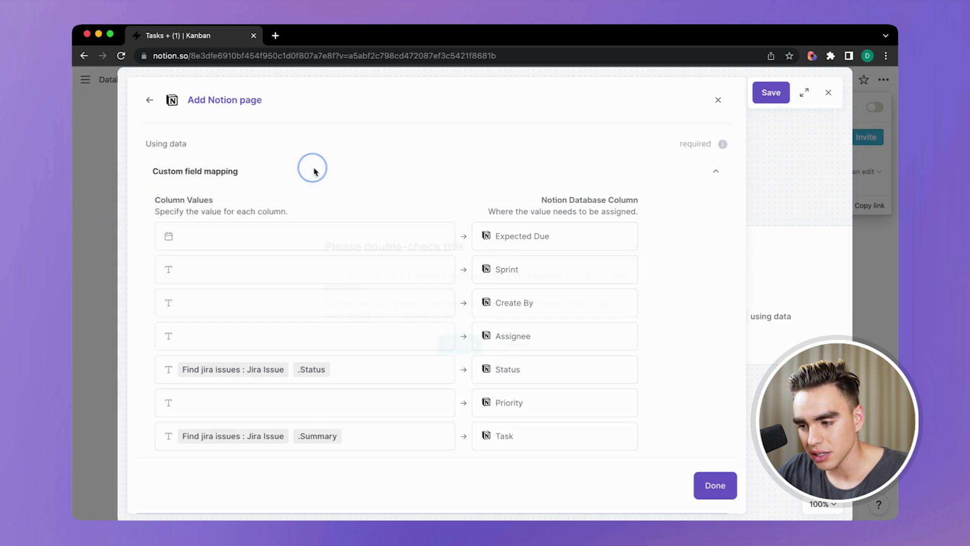
left_click(454, 343)
scroll(453, 344, "down", 1)
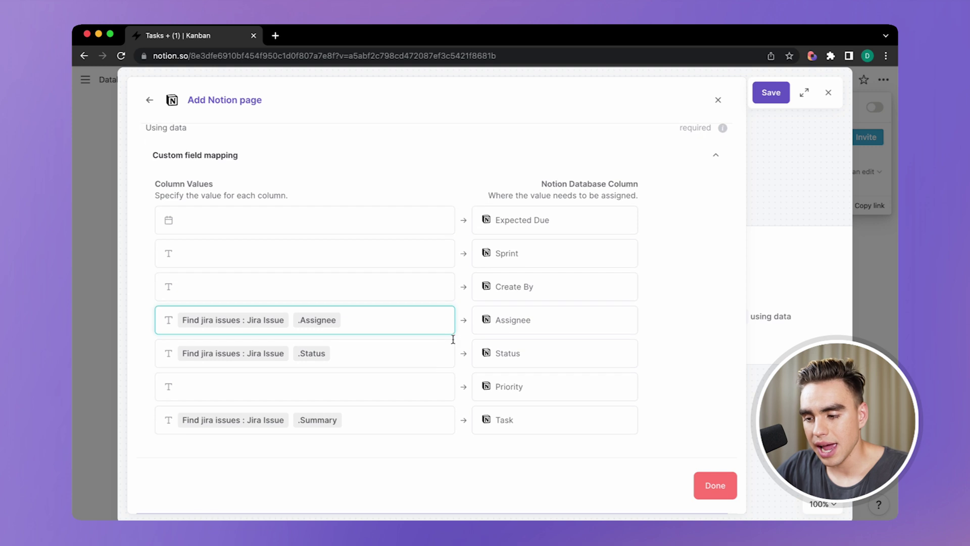
left_click(708, 486)
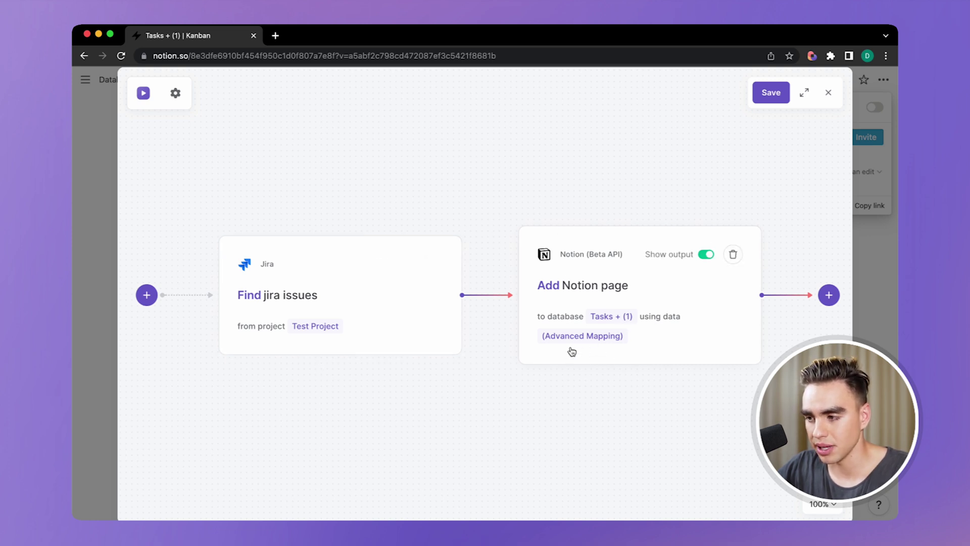
Step: Save the playbook as 'Transfer Jira to Notion' and close the builder
left_click(763, 97)
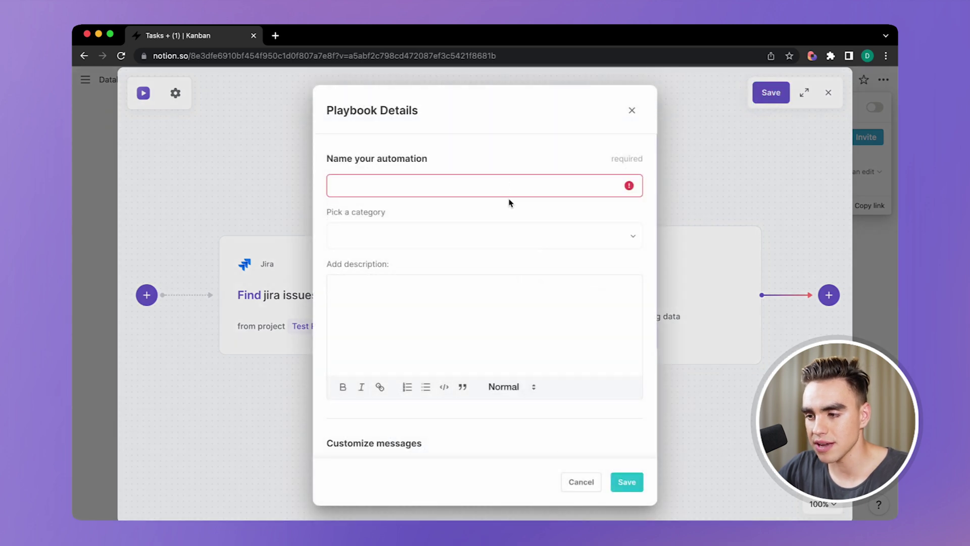
left_click(505, 183)
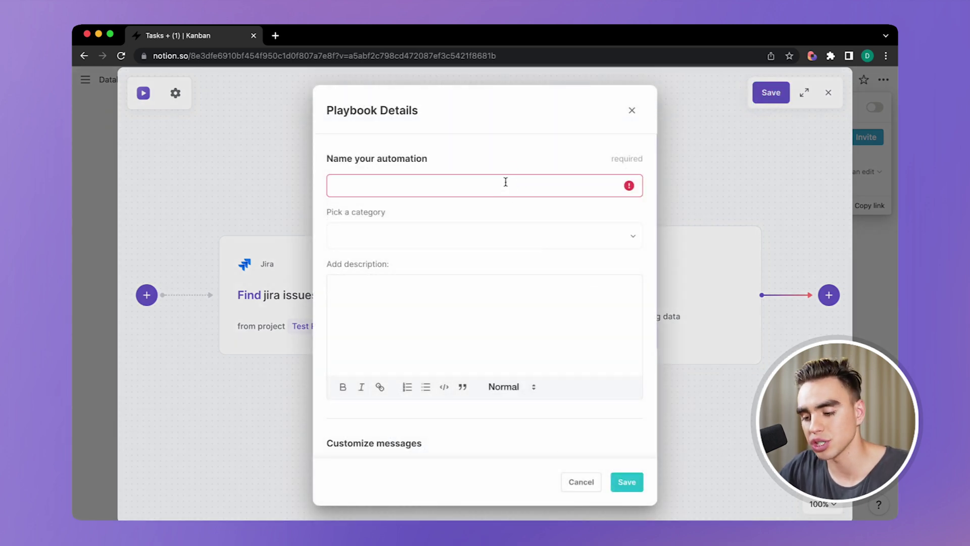
type("Transfer Jira to Notion")
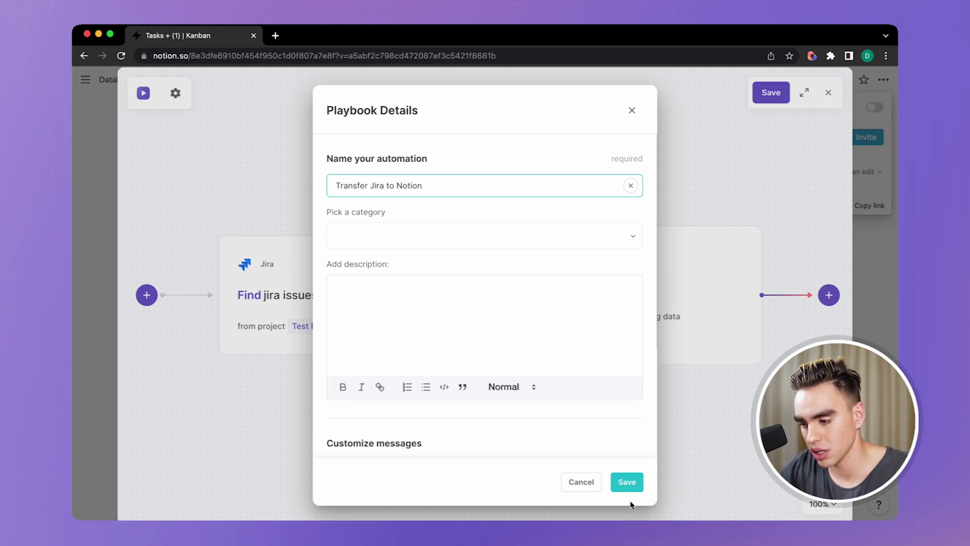
left_click(628, 484)
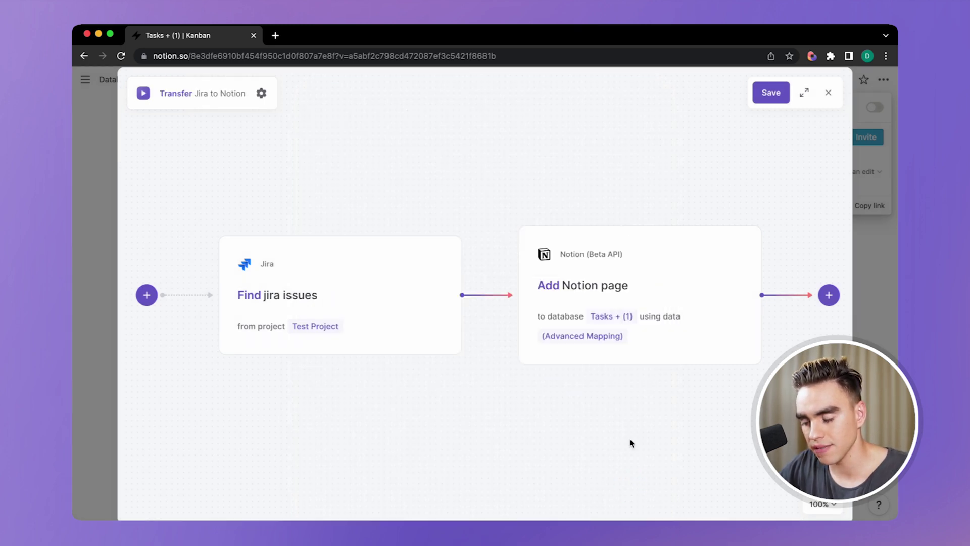
left_click(828, 94)
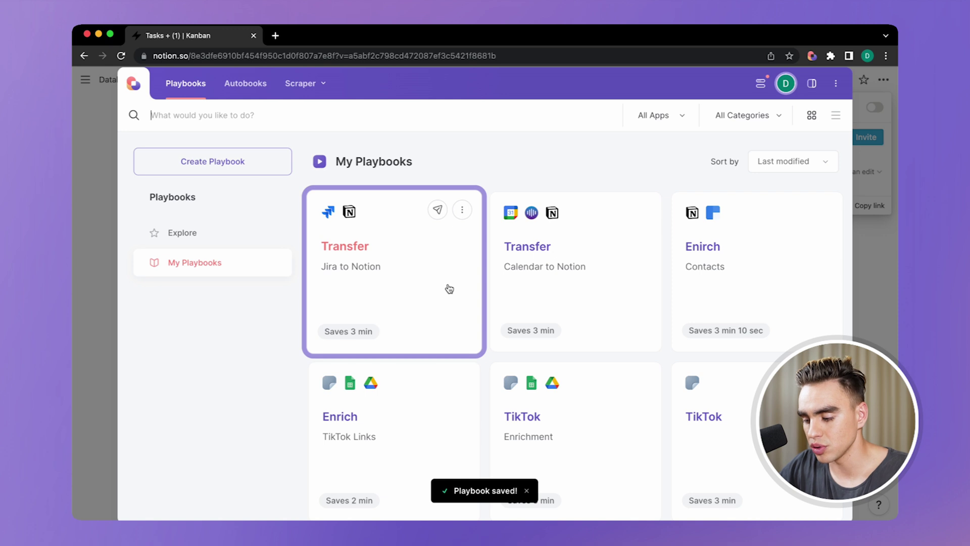
Step: Switch Tasks to list view and run Transfer Jira to Notion, importing 293 Backlog issues
key("alt+b")
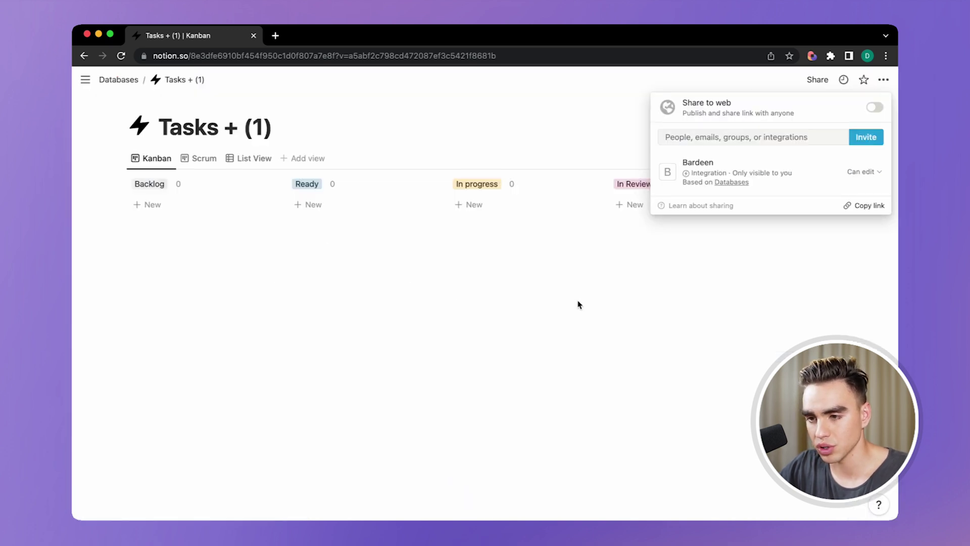
left_click(249, 159)
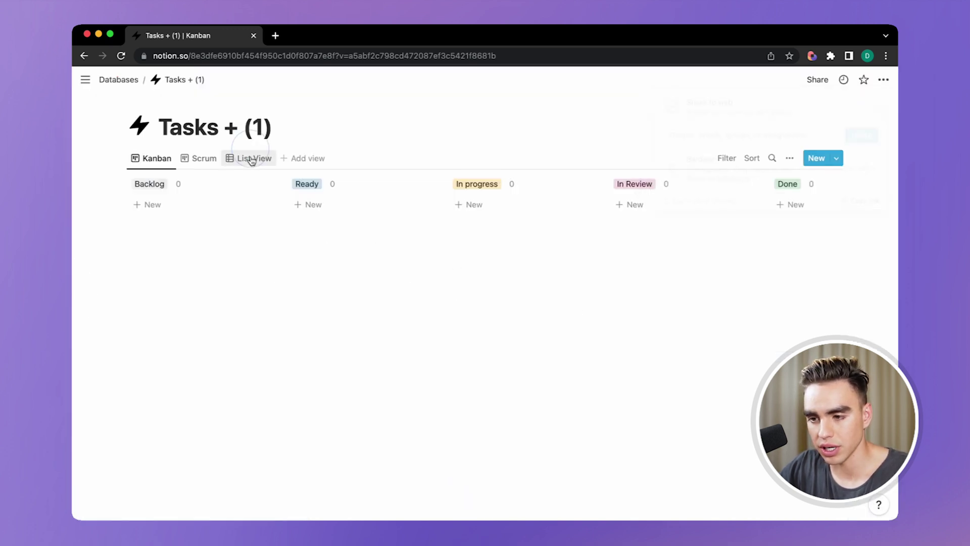
key("alt+b")
left_click(365, 294)
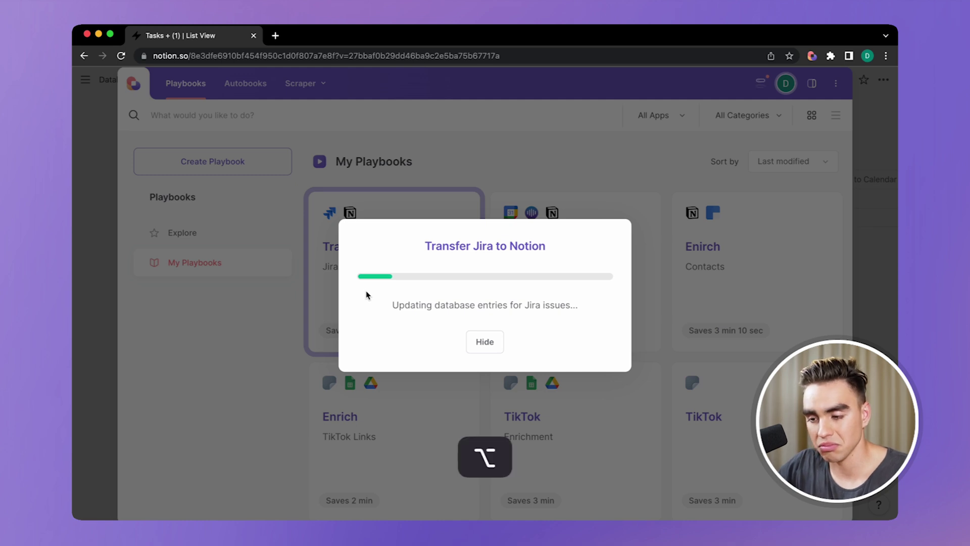
key("alt+b")
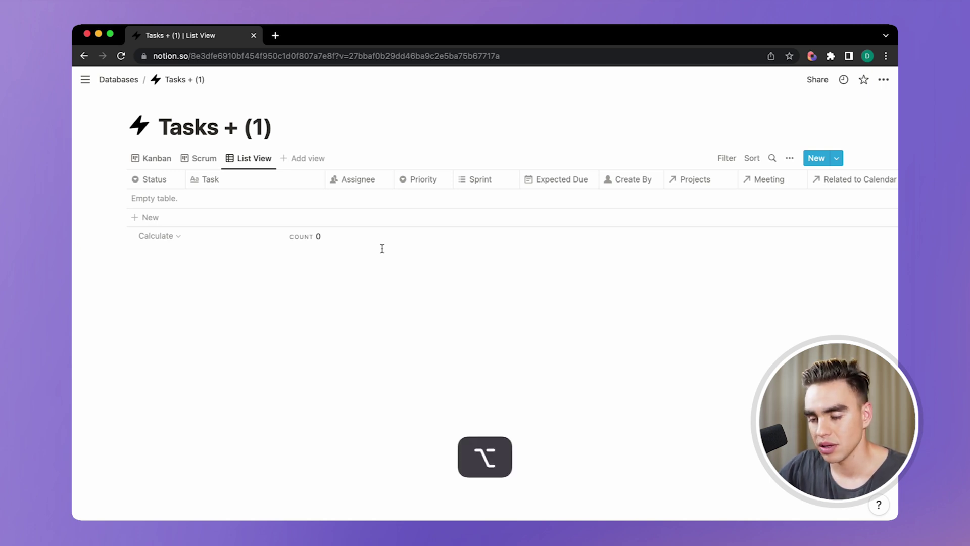
key("alt+b")
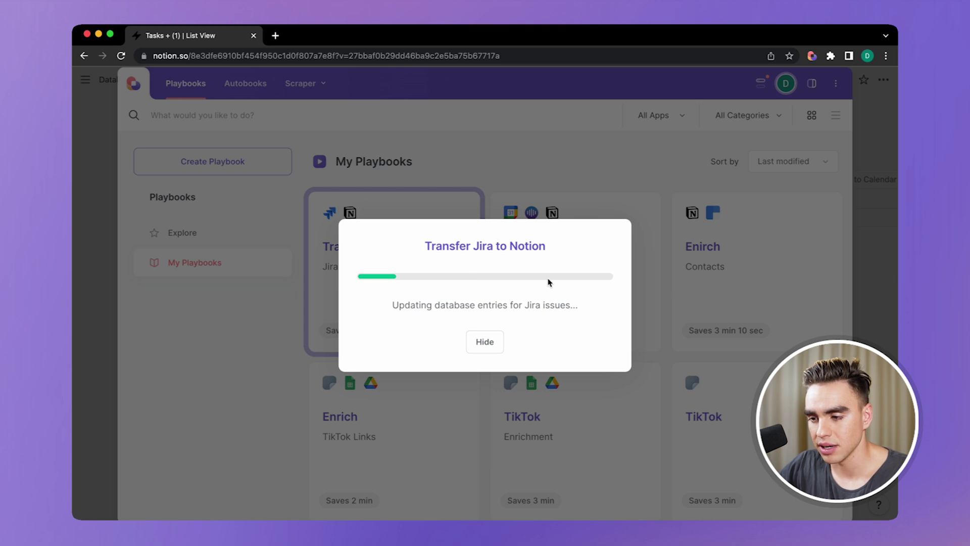
key("alt+b")
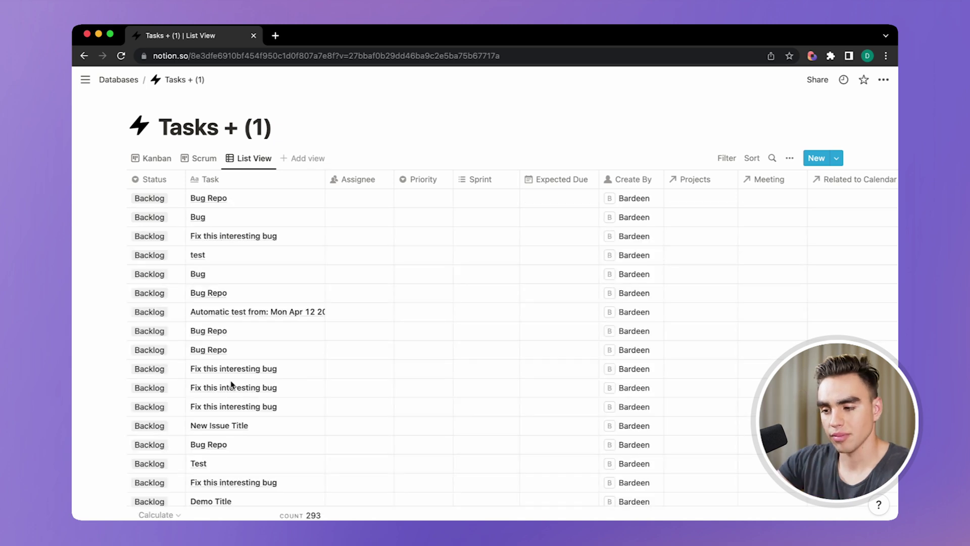
Step: Scroll through the imported issues in the list view, then switch to the Scrum board
scroll(232, 385, "down", 5)
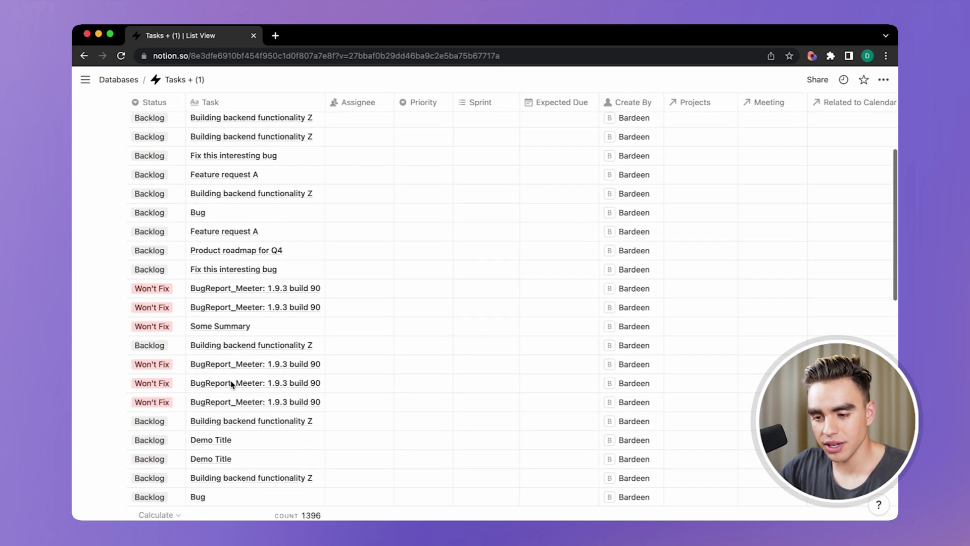
scroll(231, 385, "down", 6)
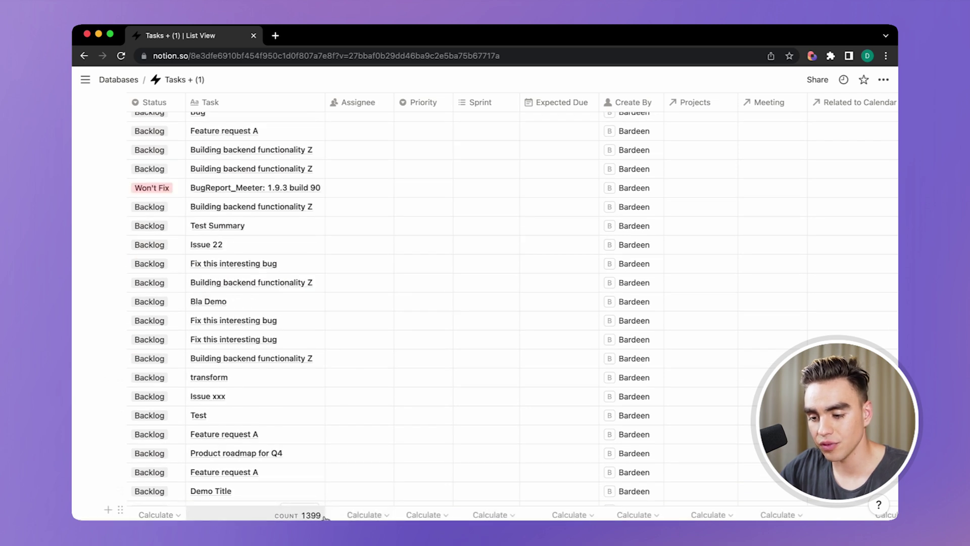
scroll(339, 265, "down", 2)
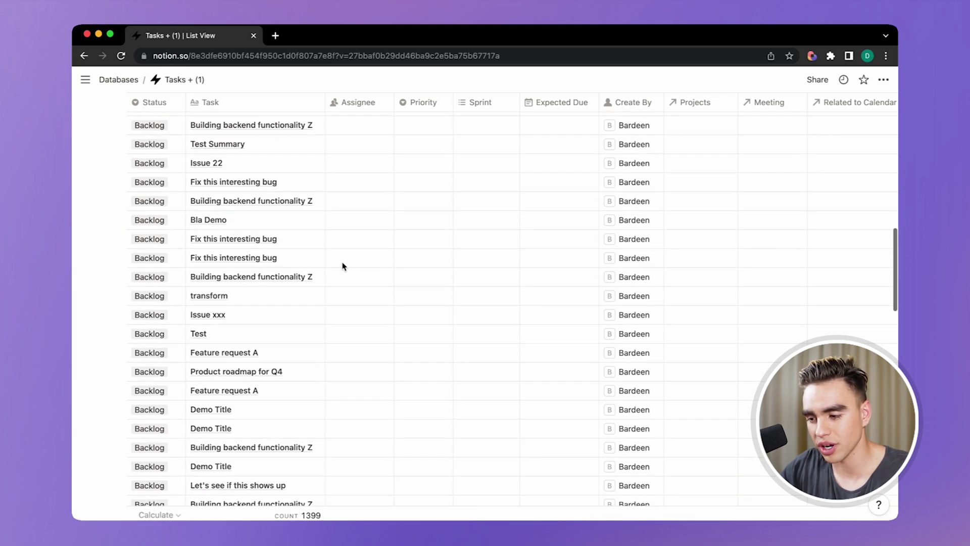
scroll(342, 266, "up", 10)
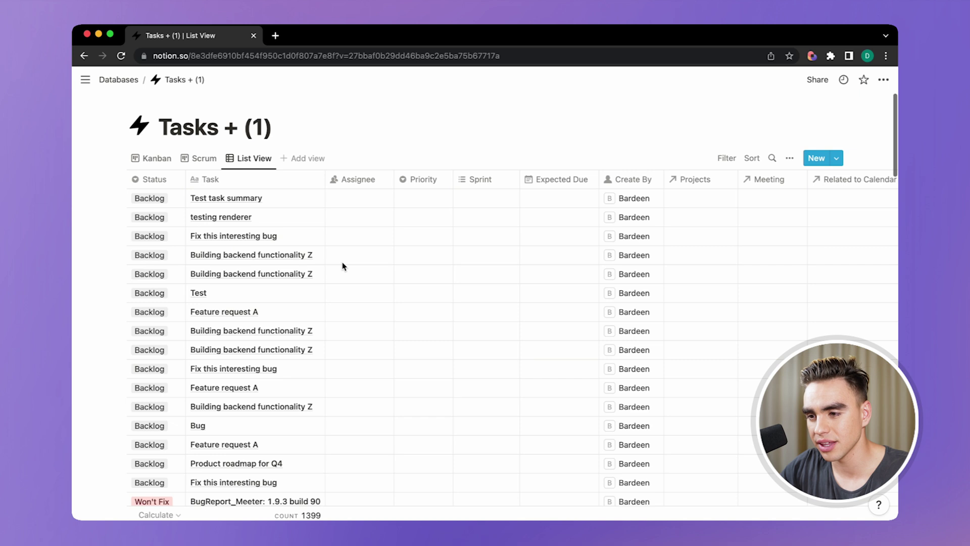
left_click(198, 161)
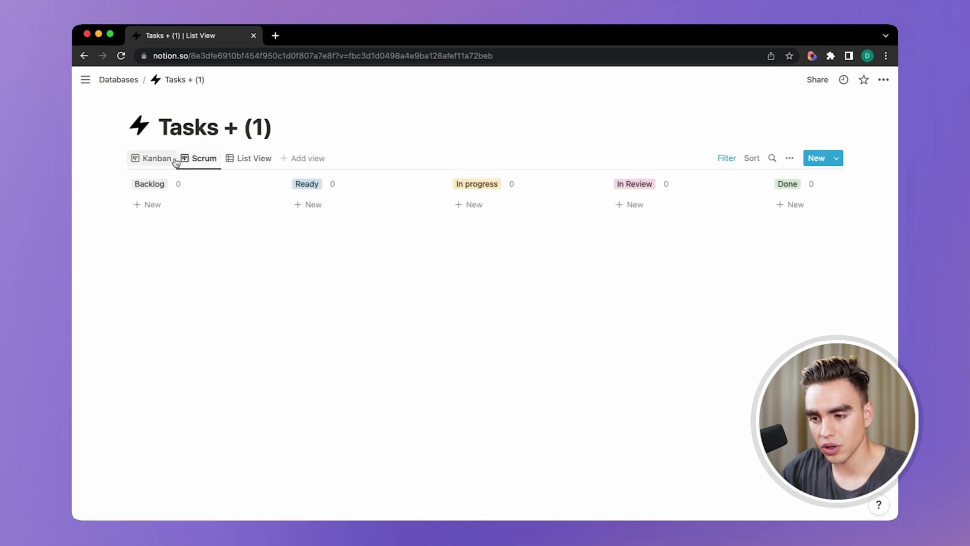
scroll(526, 244, "right", 10)
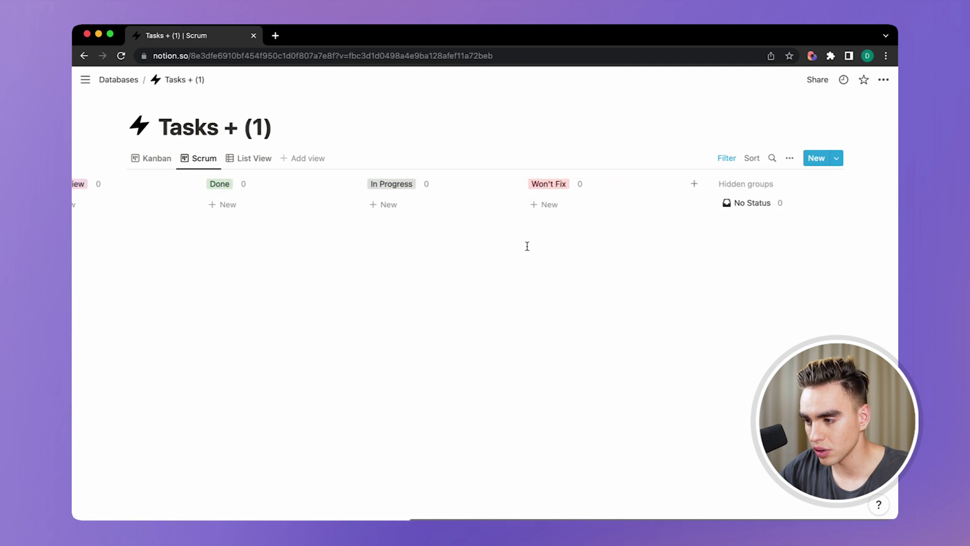
scroll(506, 232, "left", 10)
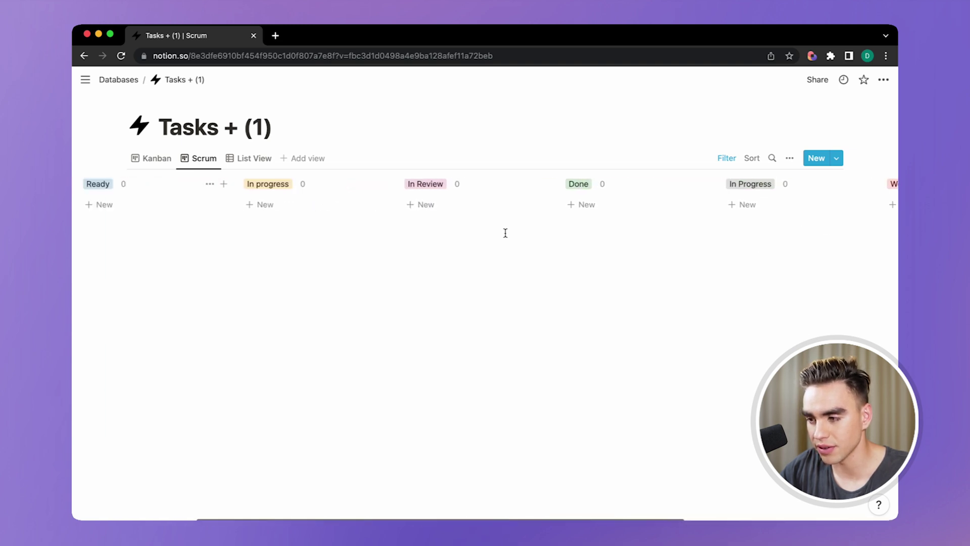
Step: Remove Sprint 1 from the board's Sprint filter and peek at the 'Fix this interesting bug' task
left_click(728, 159)
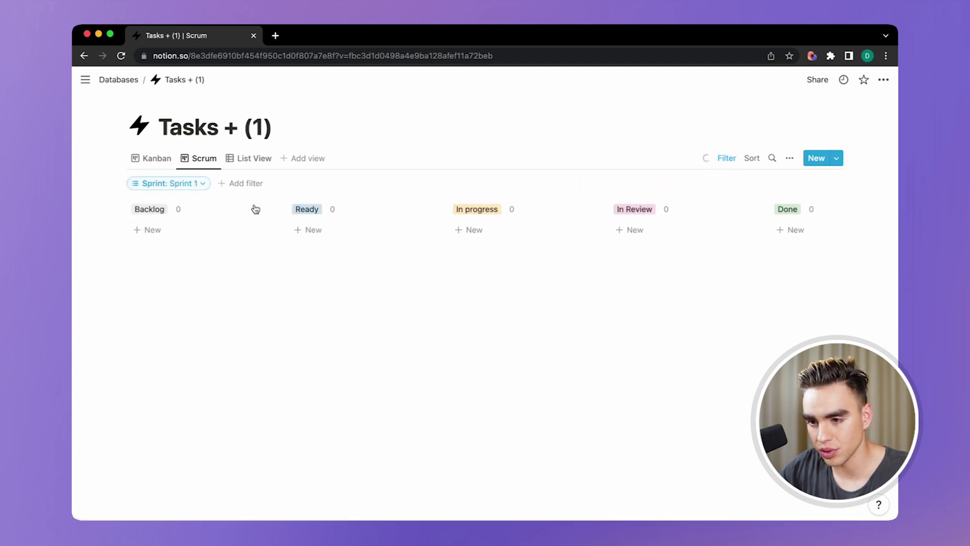
left_click(198, 184)
key("BackSpace")
left_click(342, 284)
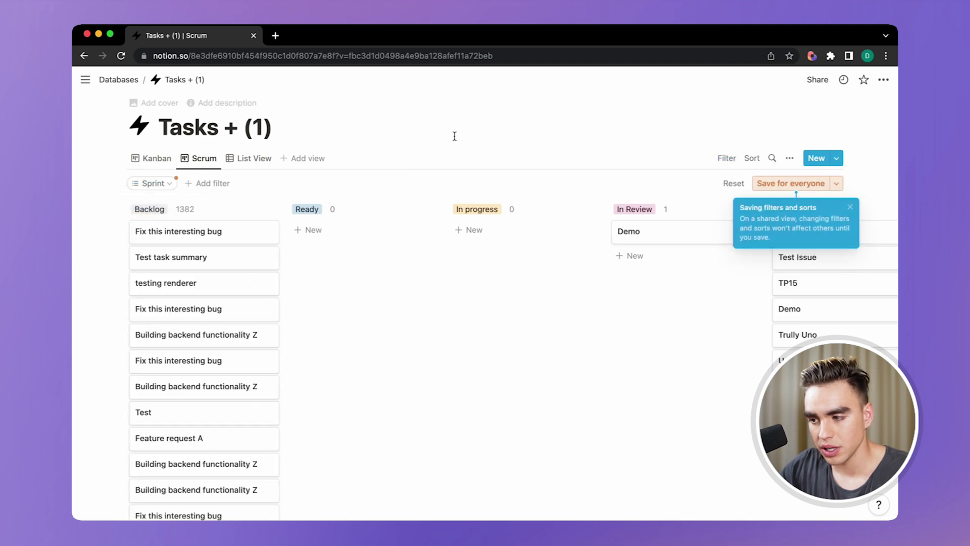
left_click(793, 222)
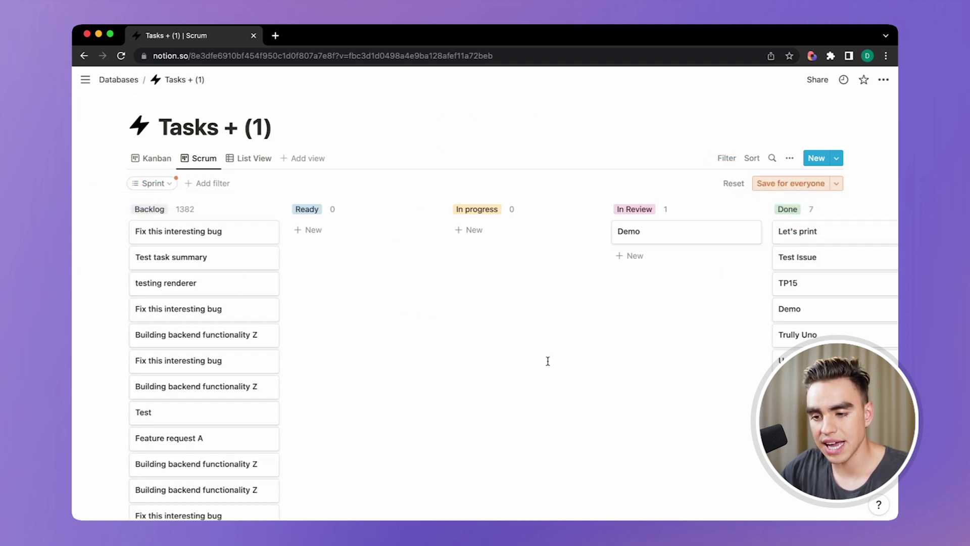
scroll(548, 361, "down", 5)
scroll(548, 361, "up", 4)
scroll(547, 361, "right", 10)
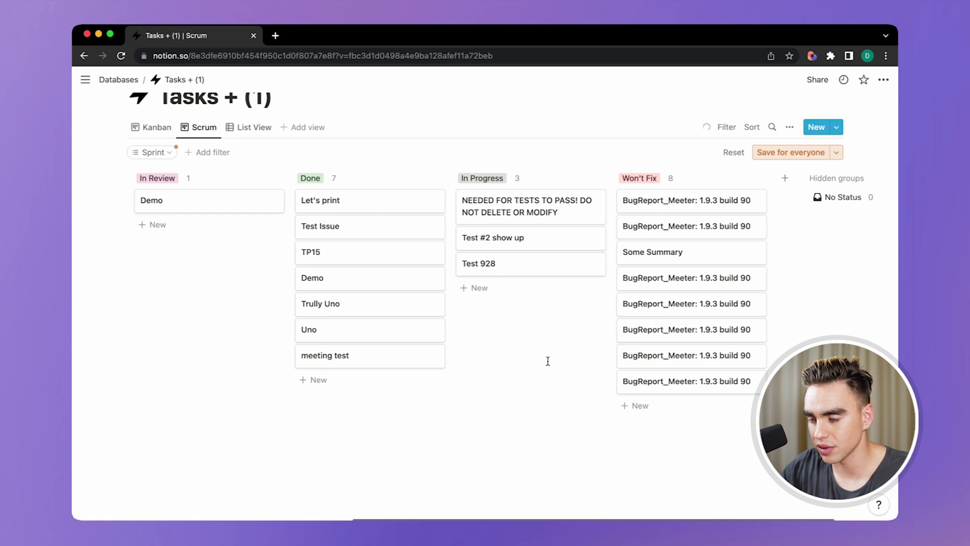
scroll(548, 361, "left", 10)
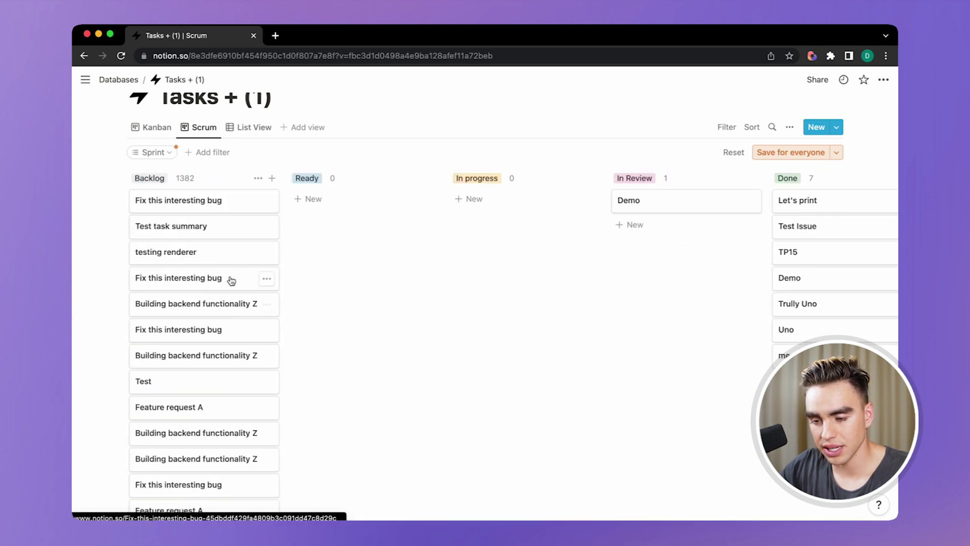
left_click(232, 280)
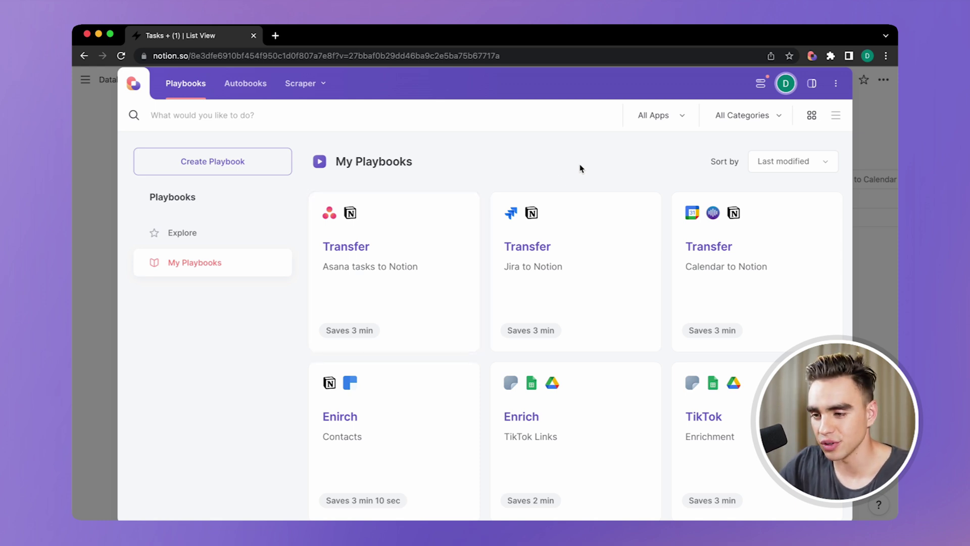
Step: Shrink Bardeen into the side panel and run the Transfer Asana tasks to Notion playbook
left_click(813, 85)
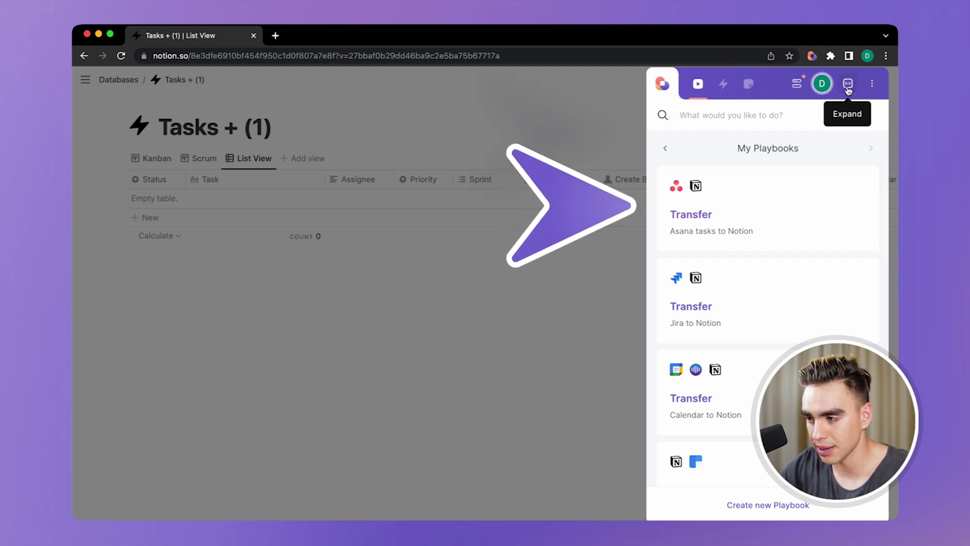
left_click(784, 196)
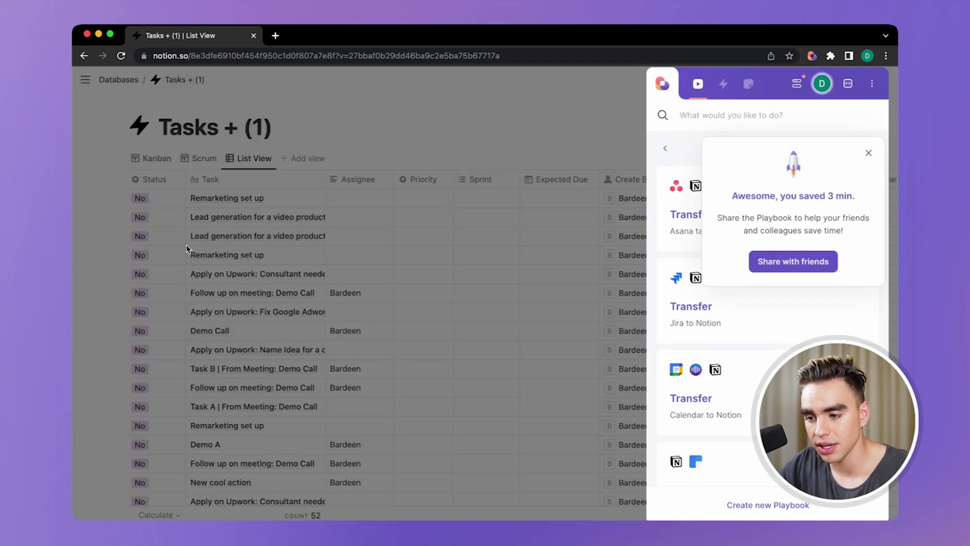
Step: Close the finished Bardeen transfer and review the 52 imported Asana tasks in Notion's Tasks list
left_click(214, 236)
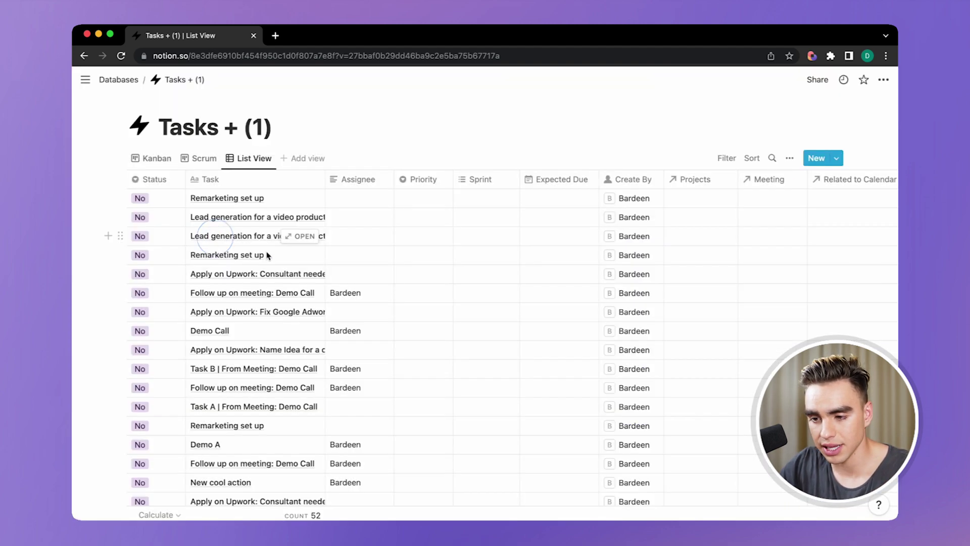
scroll(321, 290, "down", 3)
scroll(321, 258, "up", 2)
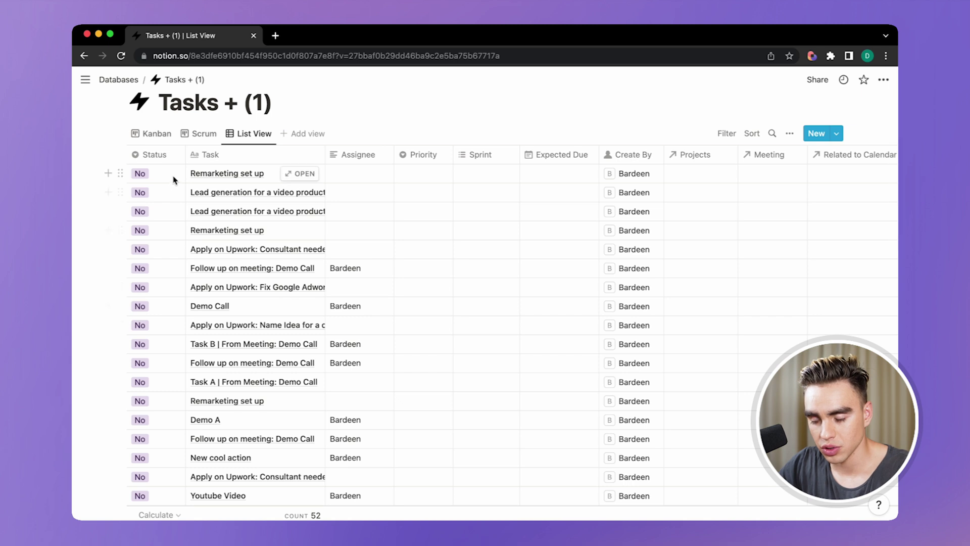
scroll(169, 405, "down", 3)
scroll(169, 406, "up", 2)
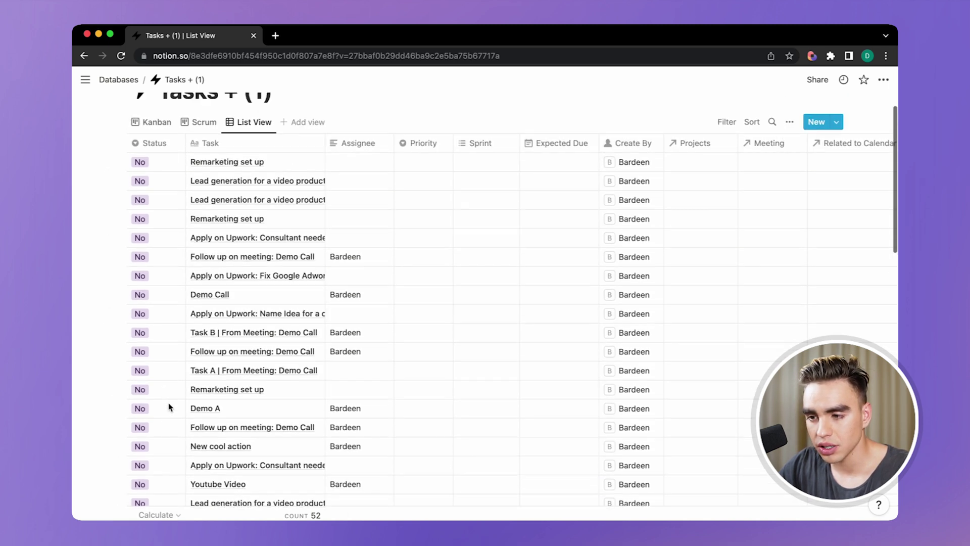
scroll(275, 407, "down", 15)
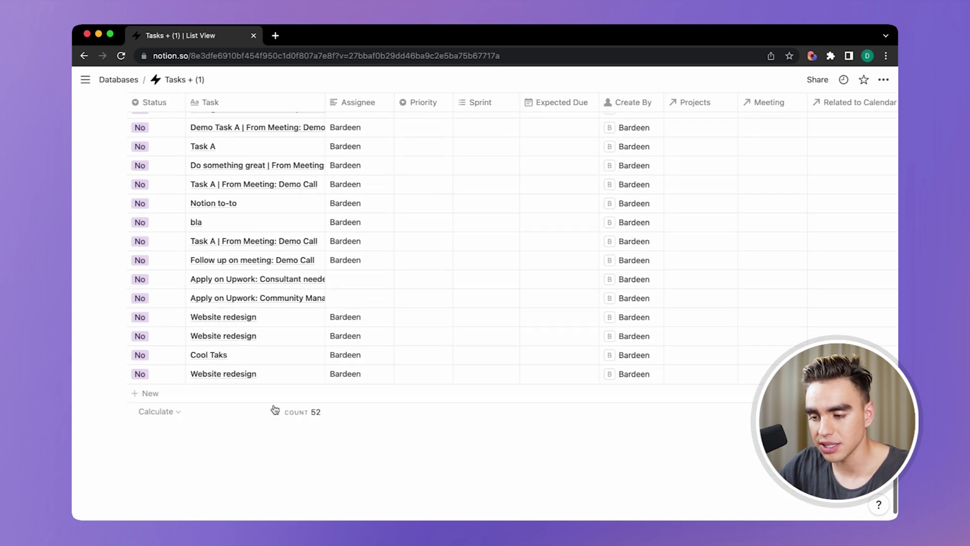
scroll(275, 408, "up", 7)
scroll(276, 408, "down", 1)
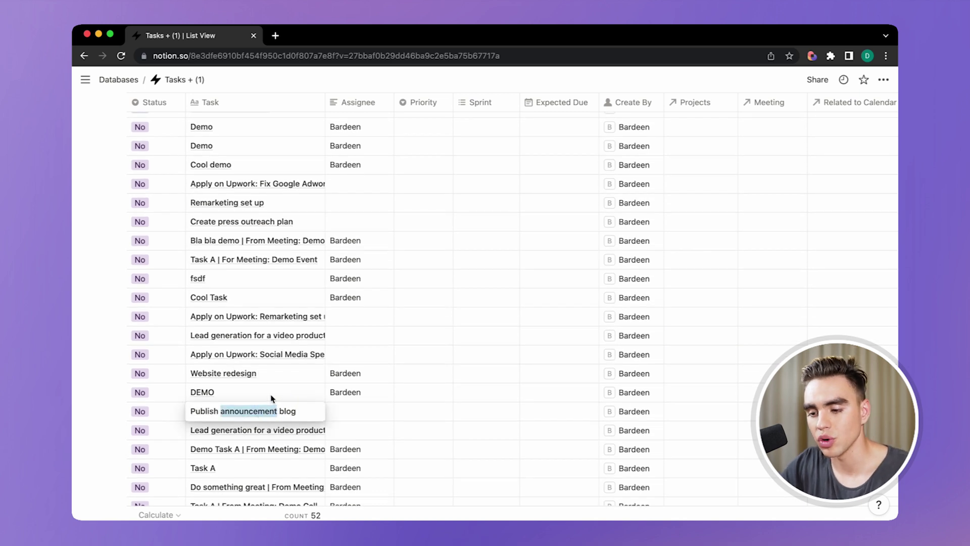
Step: Select all rows in the Tasks table and delete them, leaving it empty
key("super+a")
key("Delete")
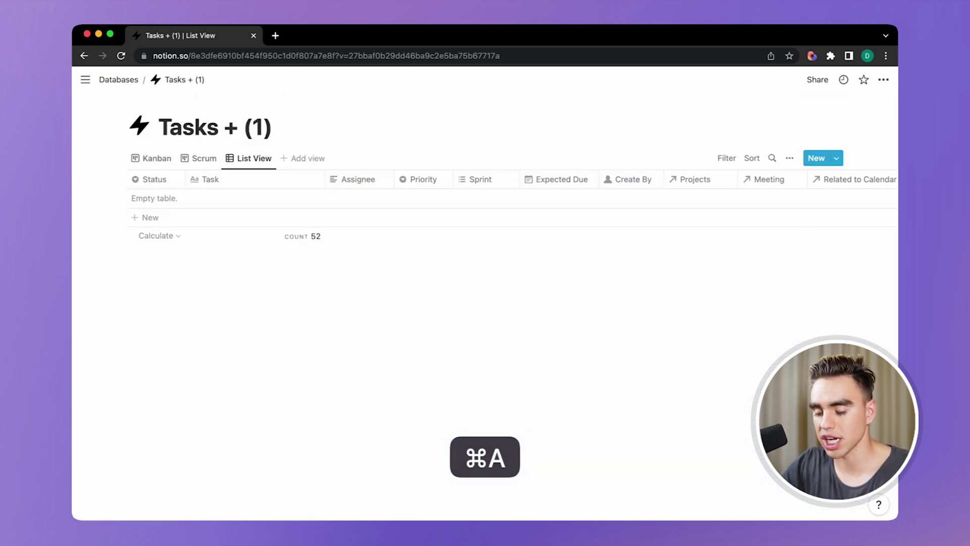